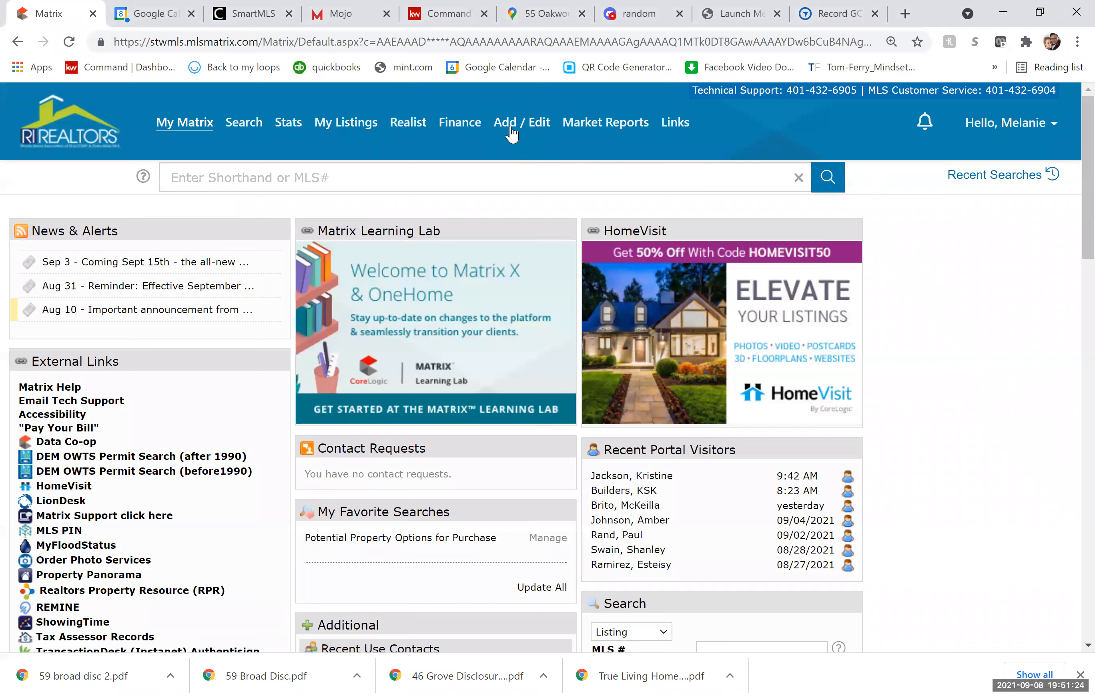
left_click(522, 123)
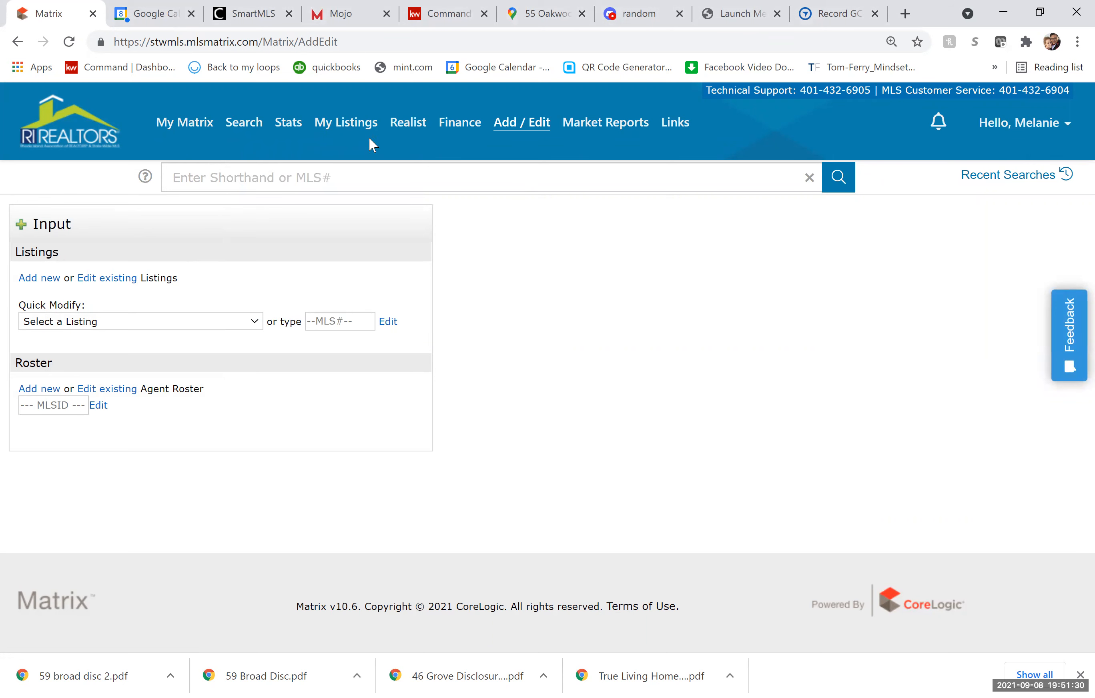
left_click(344, 126)
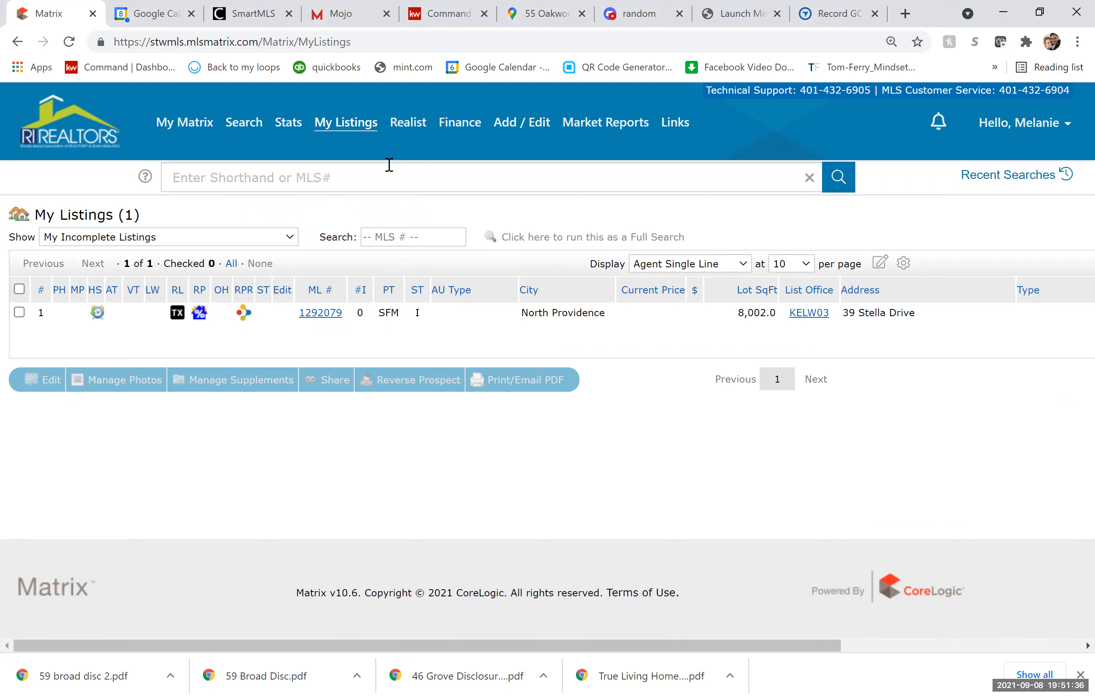
Open listing 1292079 and start editing it with the Single Family form.
left_click(321, 312)
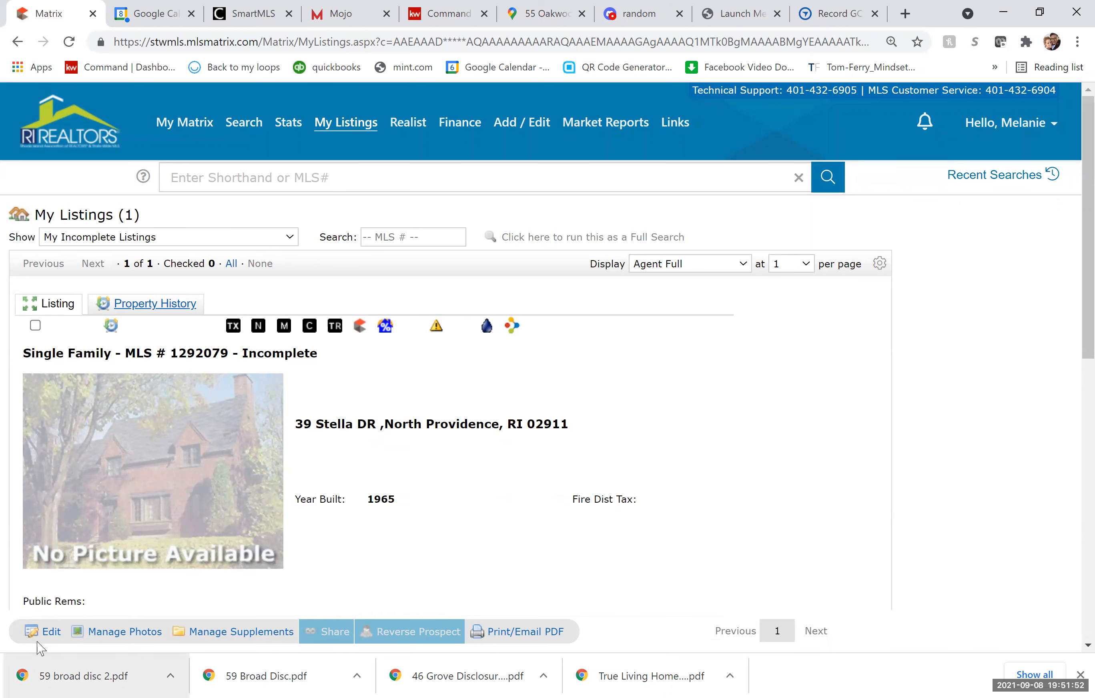
left_click(53, 634)
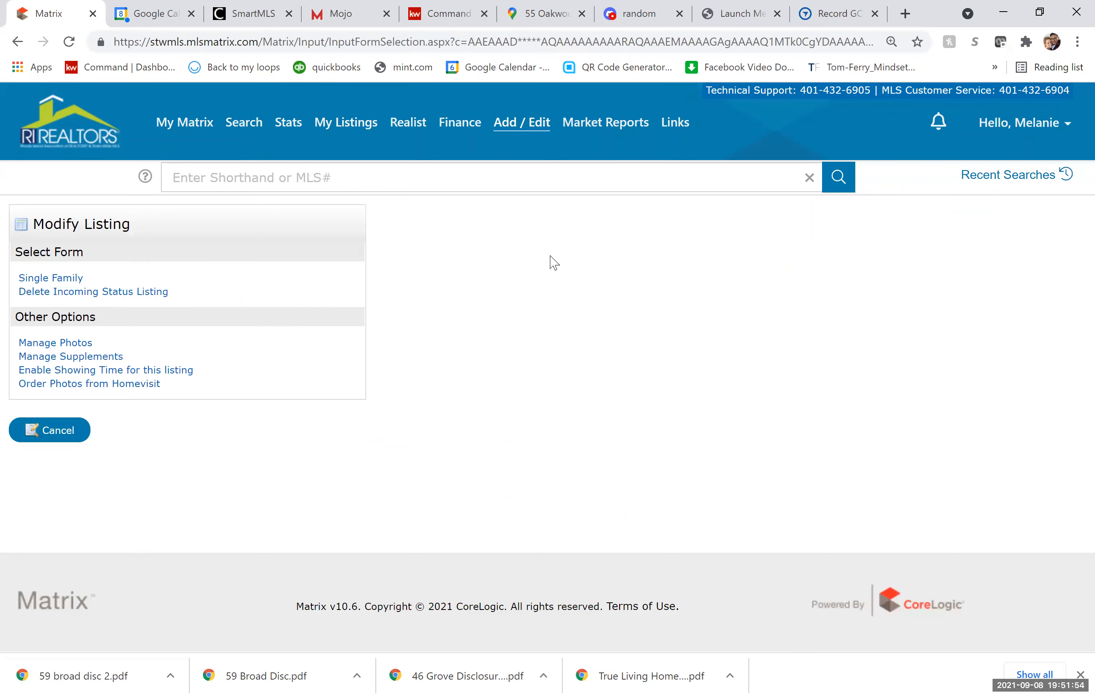
left_click(63, 279)
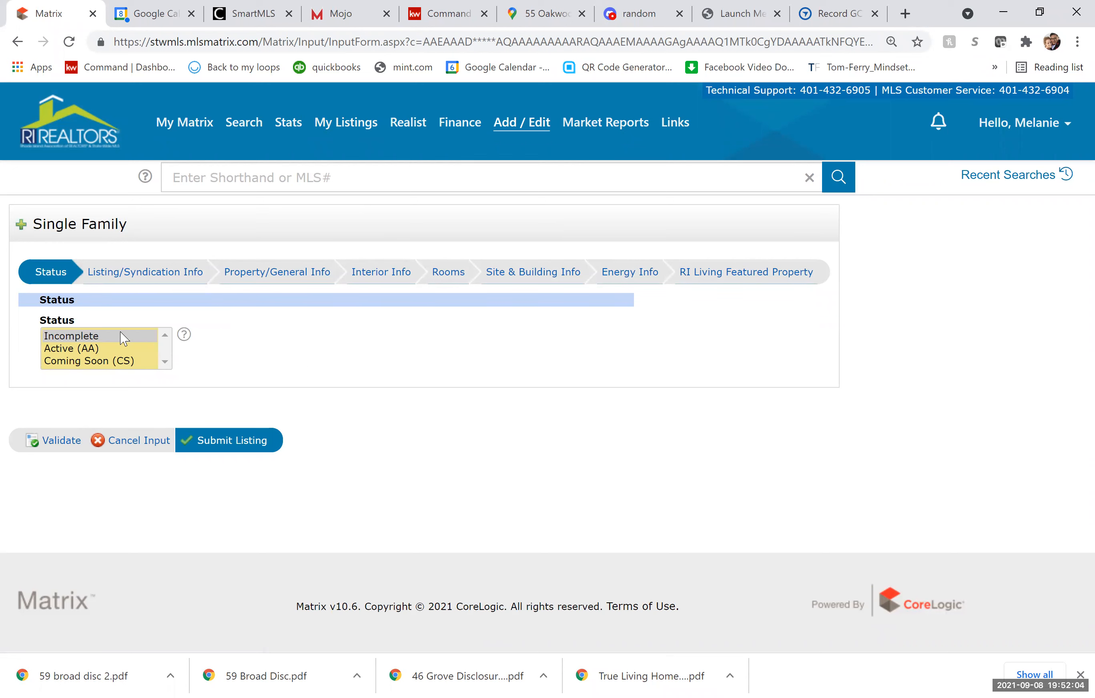
In Listing/Syndication Info, set the List Date to 09/08/2021 from the calendar.
left_click(175, 278)
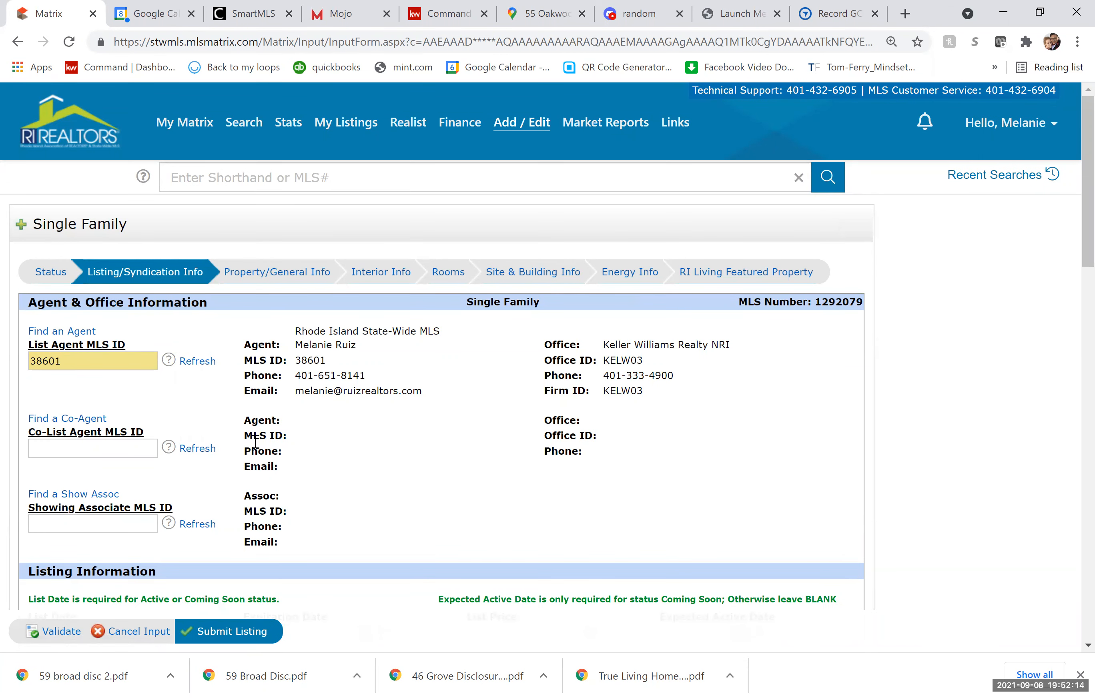
scroll(285, 504, "down", 2)
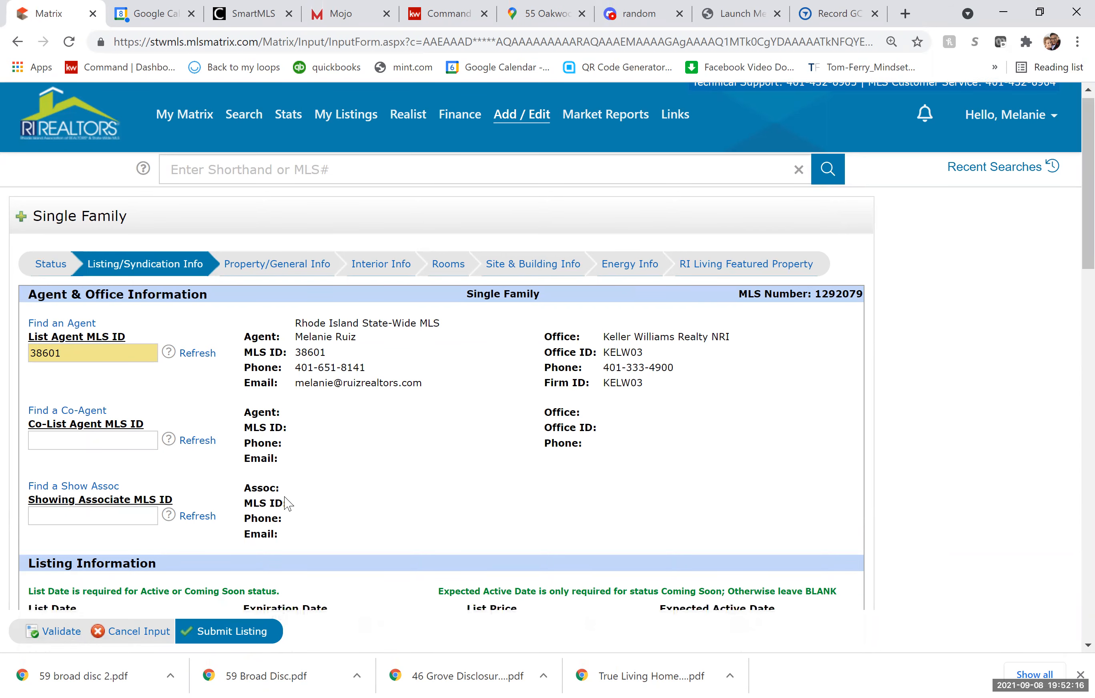
scroll(286, 503, "down", 4)
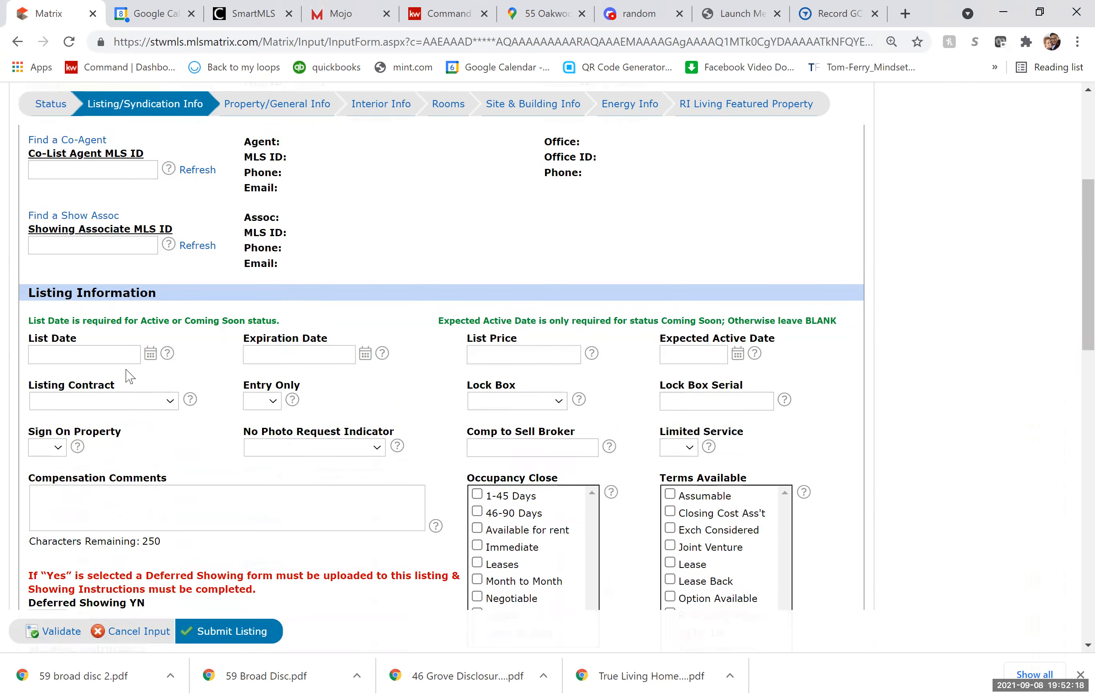
left_click(110, 351)
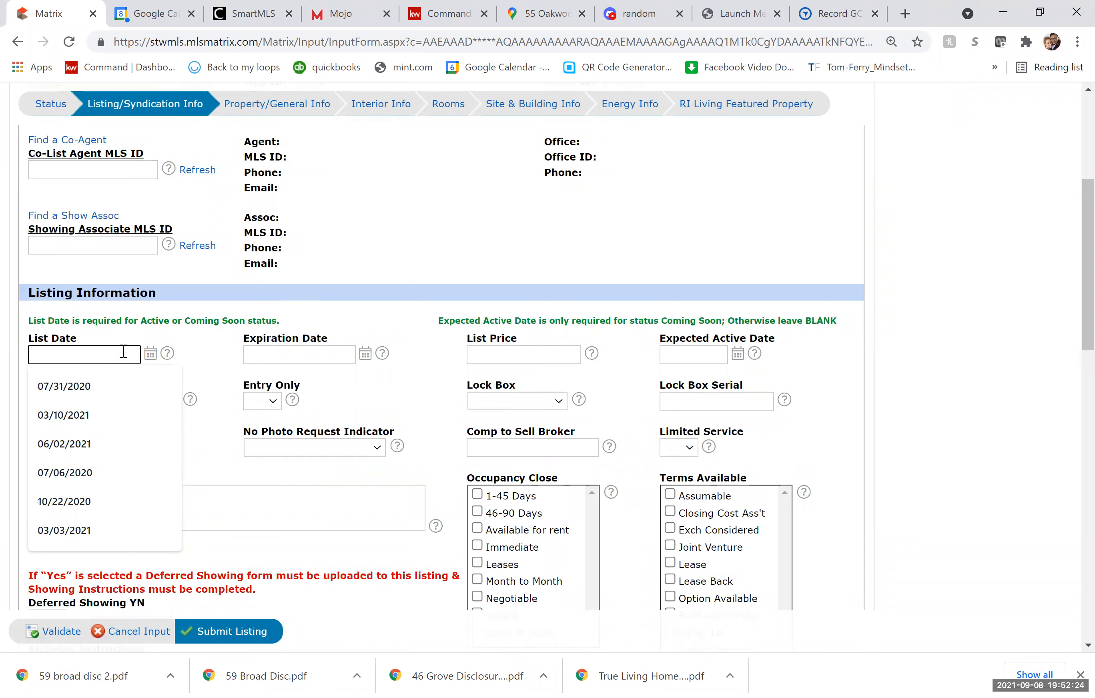
left_click(148, 356)
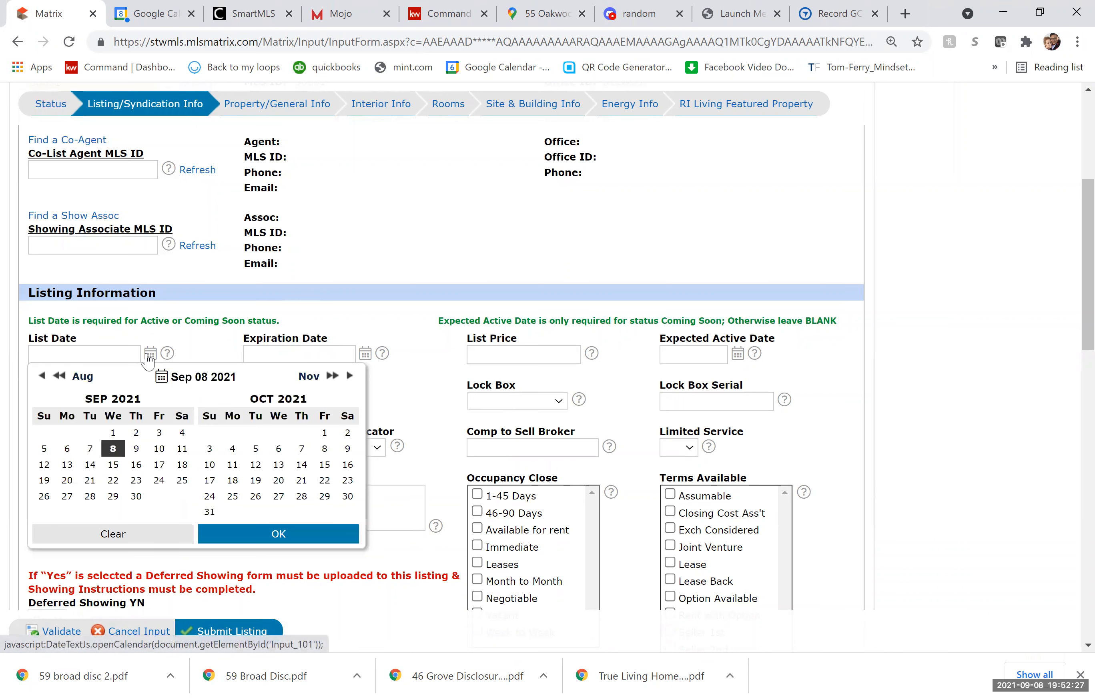
left_click(117, 449)
Switch to another browser tab to look up the listing's expiration date on dotloop.
left_click(316, 353)
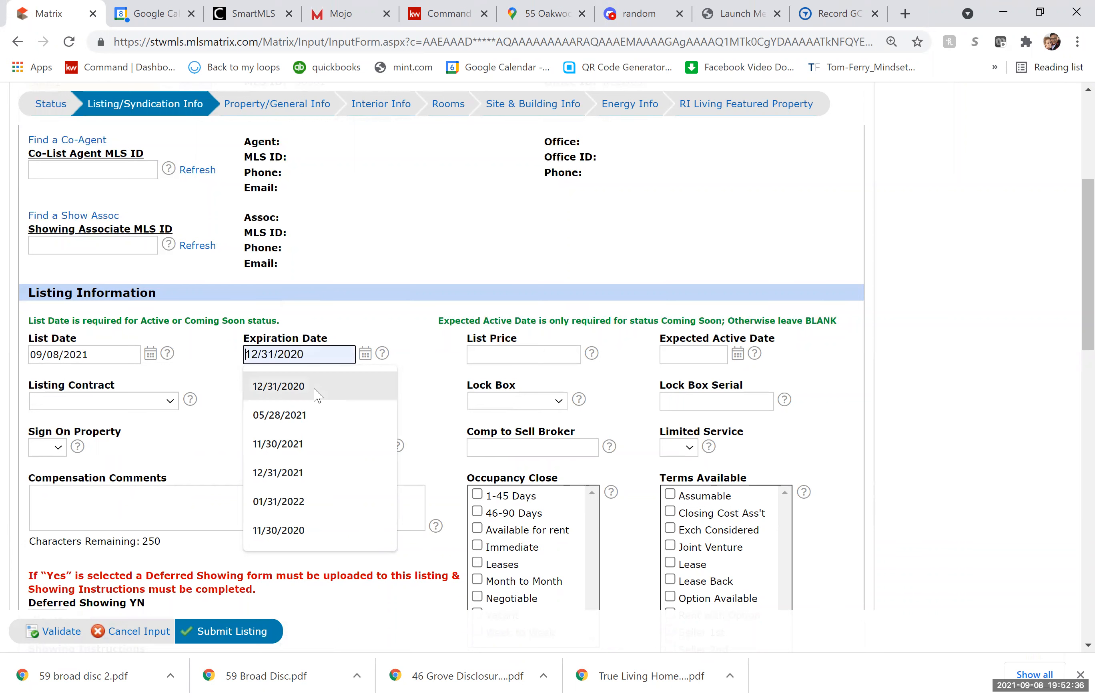
left_click(831, 18)
left_click(482, 40)
Go to the dotloop loops page and sign in.
type("dotl")
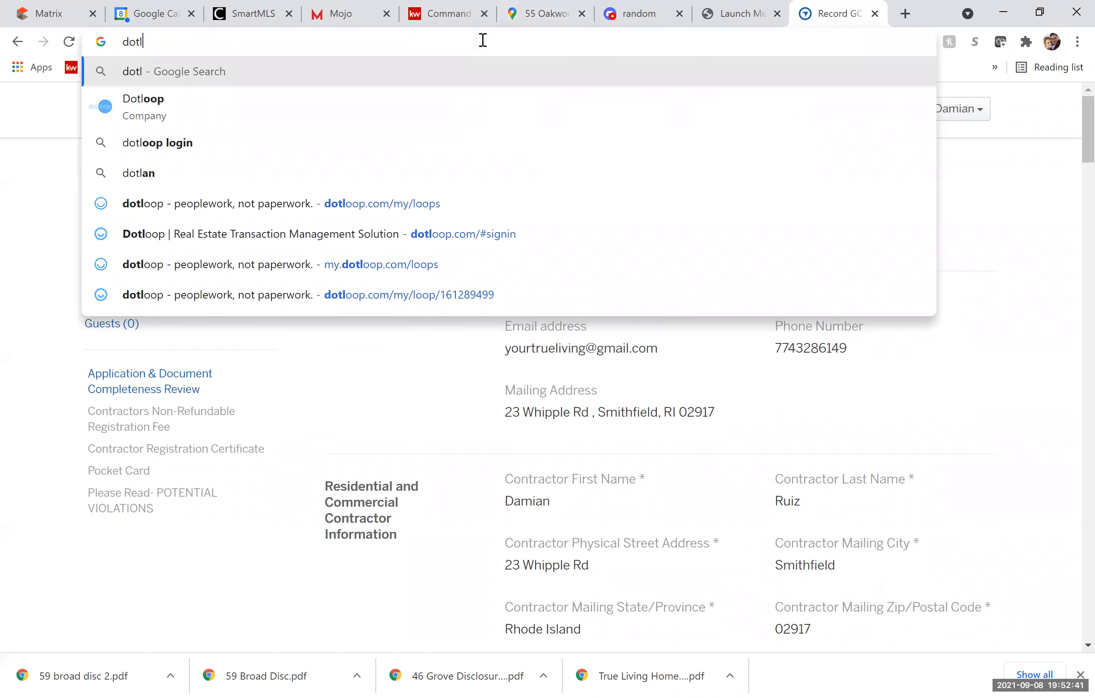
key("Return")
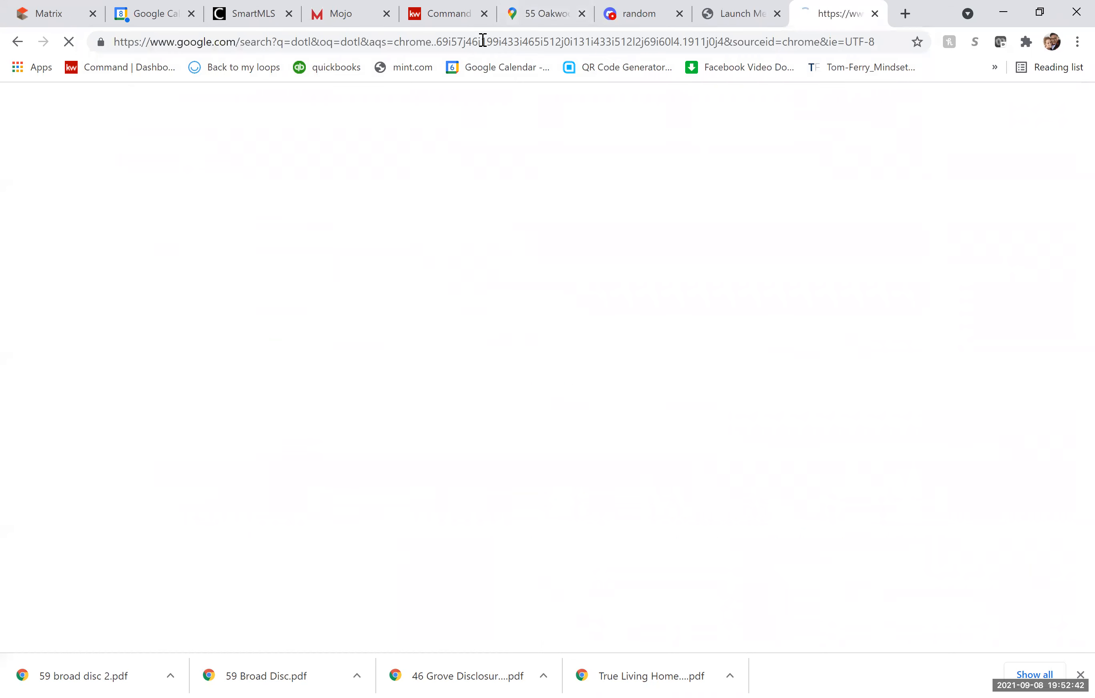
left_click(261, 43)
type("d")
key("Return")
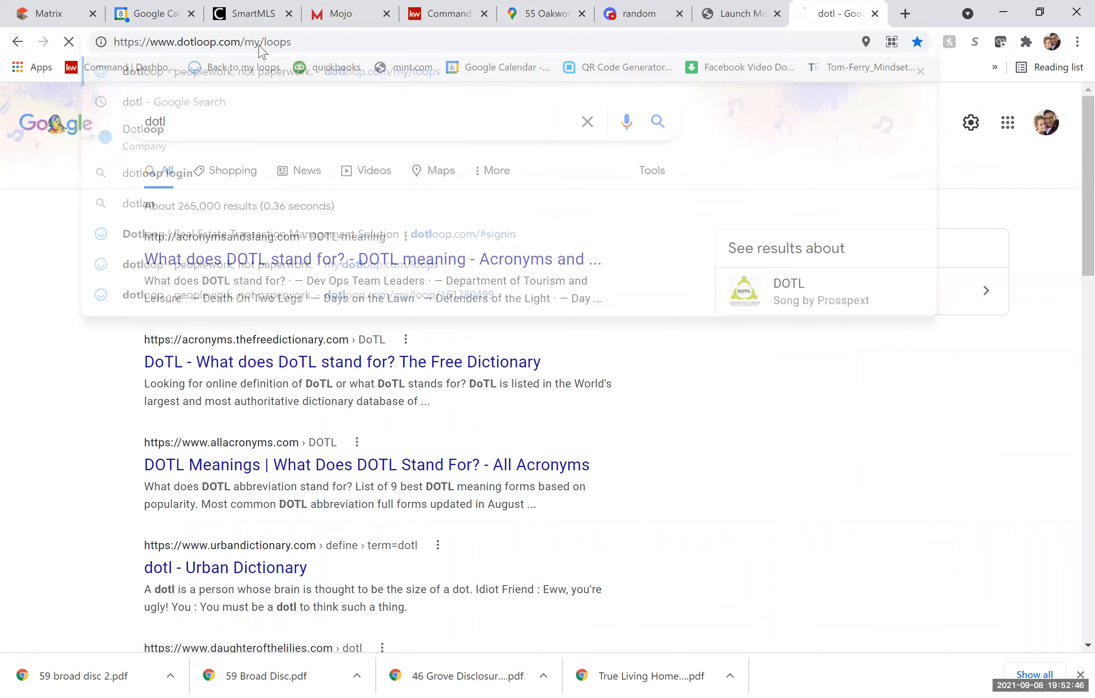
left_click(535, 454)
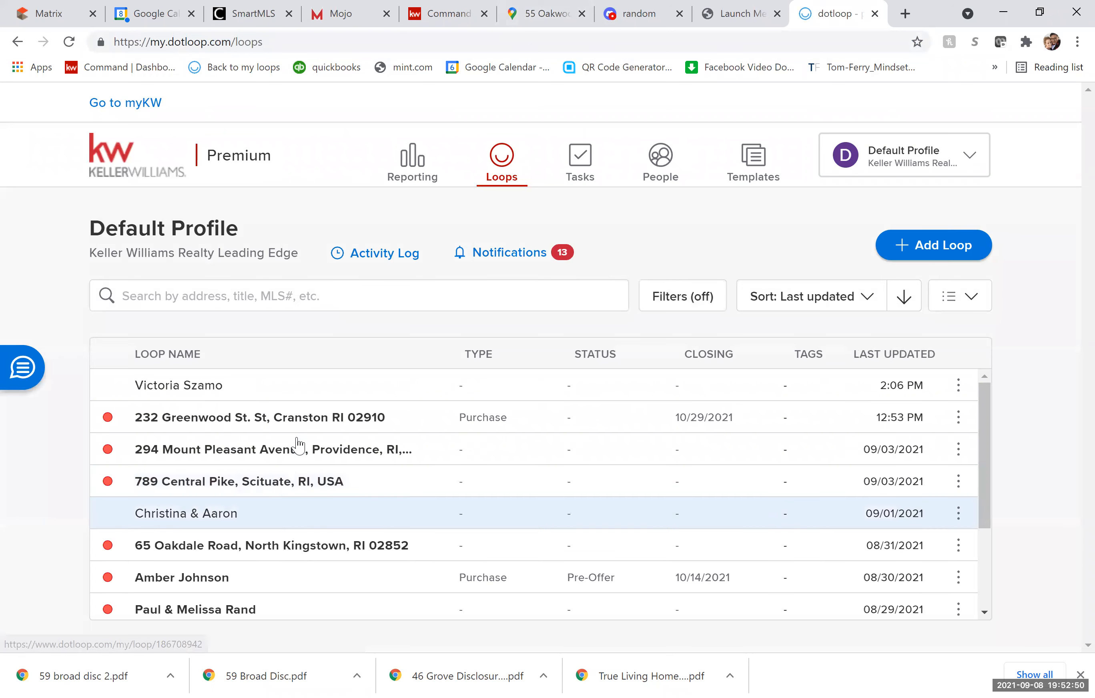
scroll(299, 445, "down", 3)
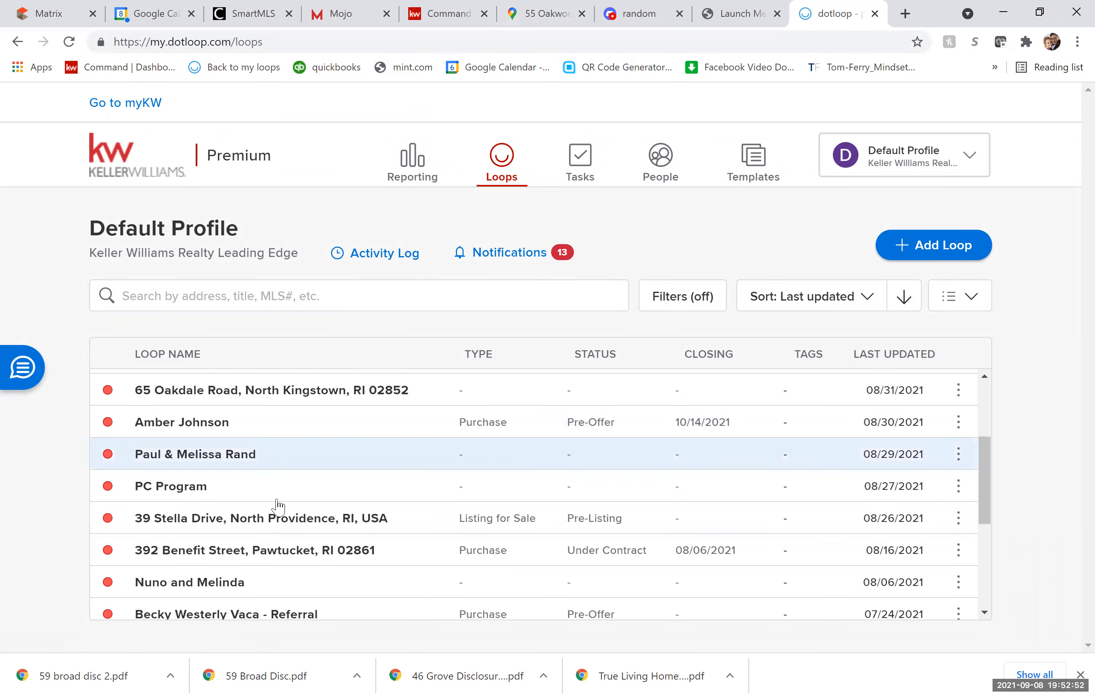
left_click(279, 524)
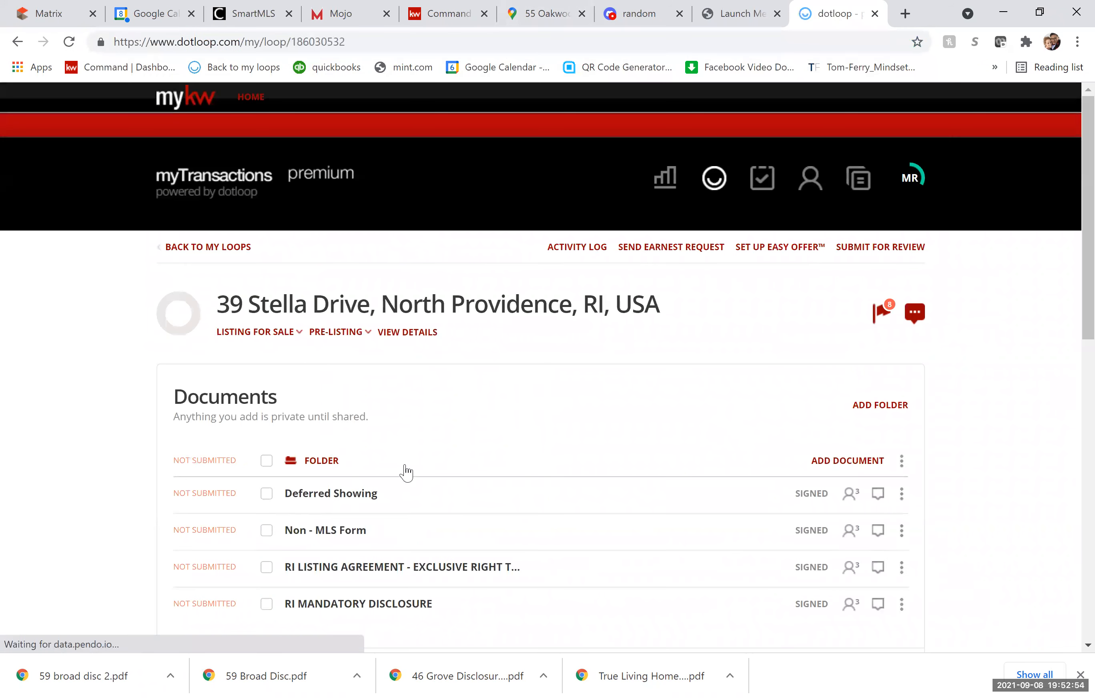
scroll(373, 499, "down", 4)
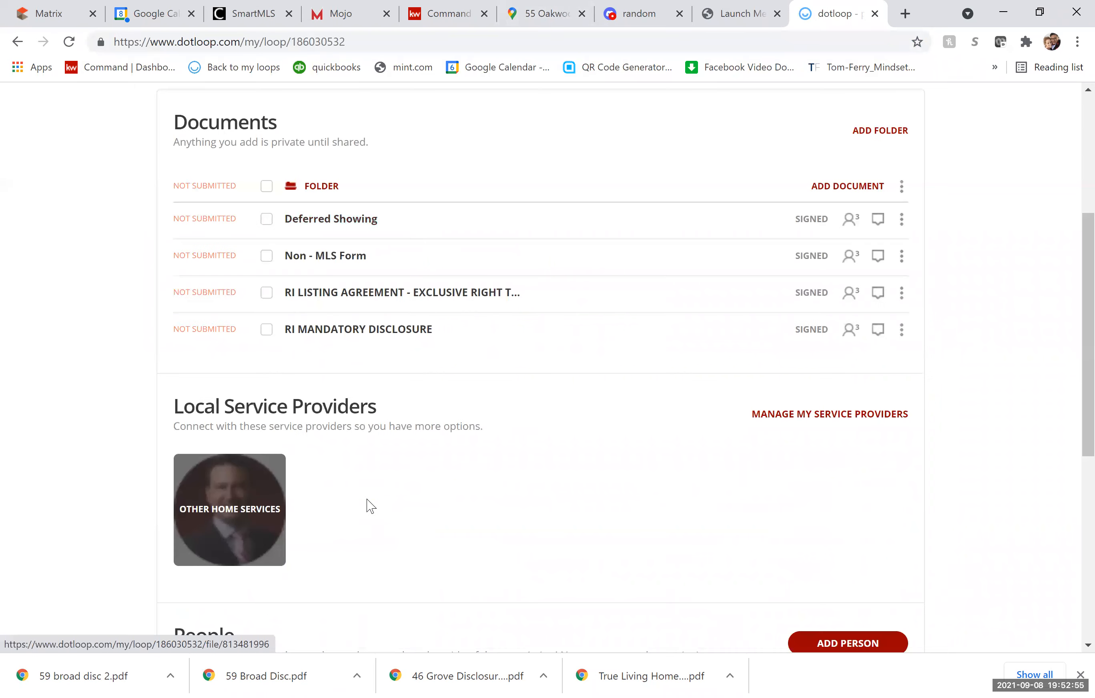
left_click(358, 297)
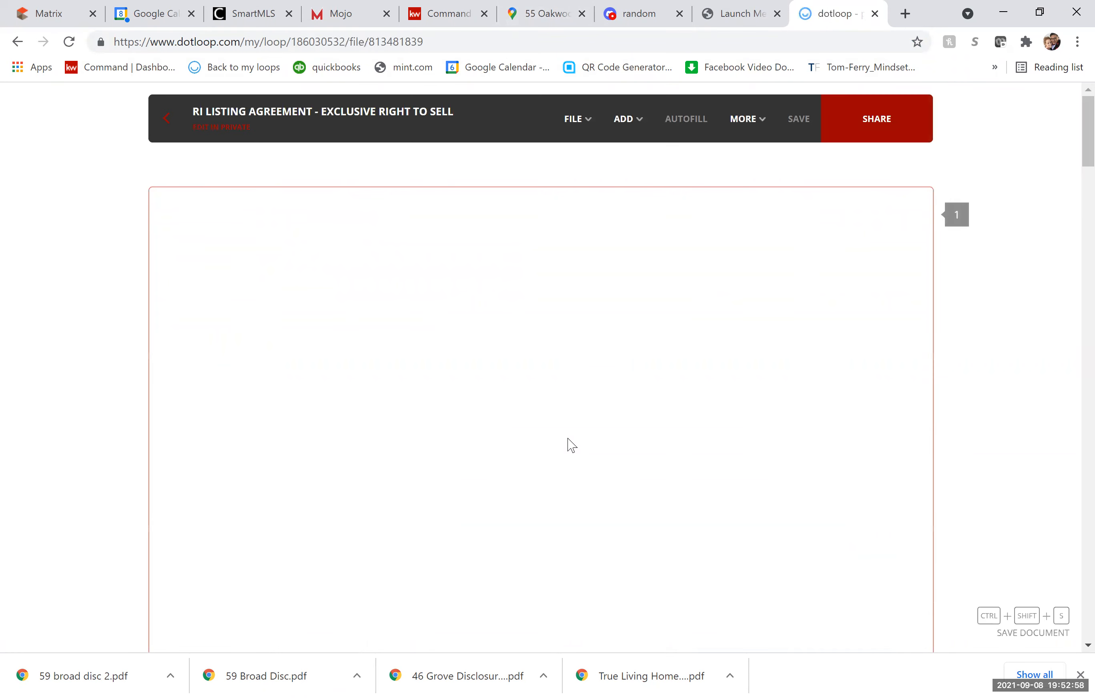
scroll(557, 469, "down", 2)
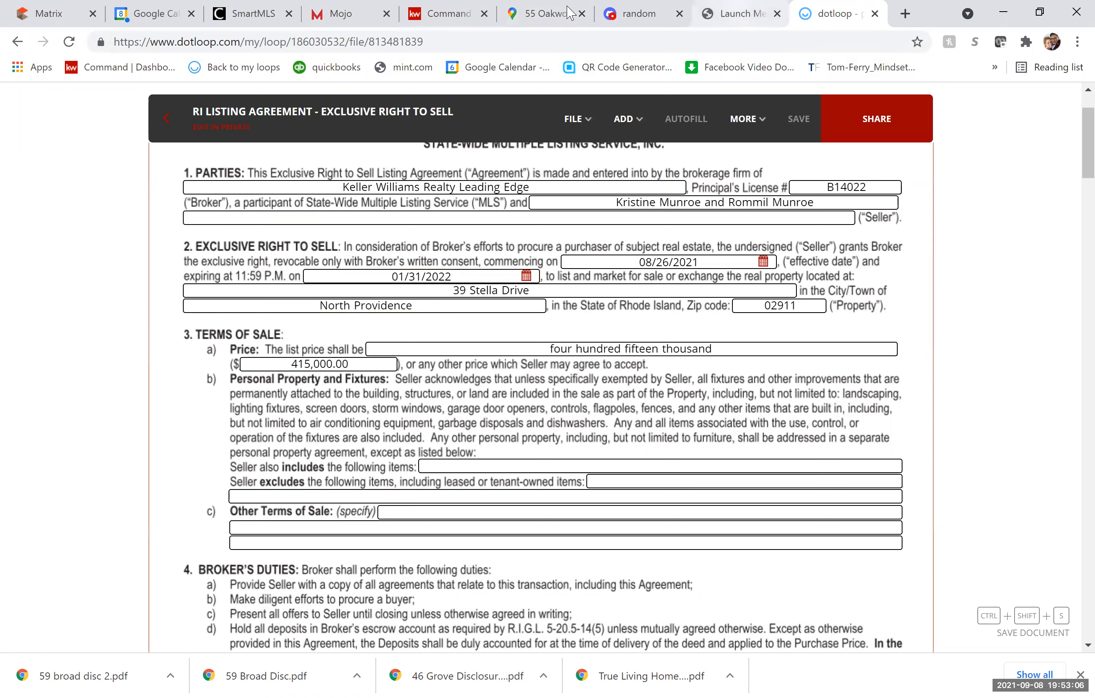
left_click(78, 18)
Set Expiration Date 01/31/2022, contract Exclusive Right to Sell, and Entry Only No.
left_click(335, 353)
type("0")
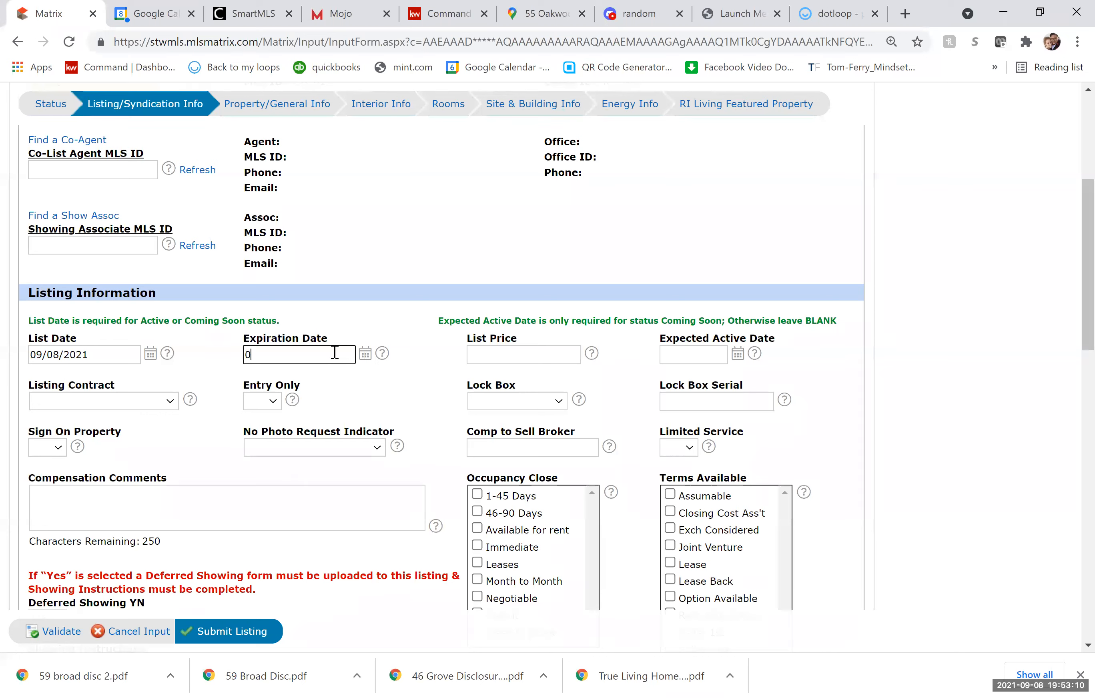
type("1/3")
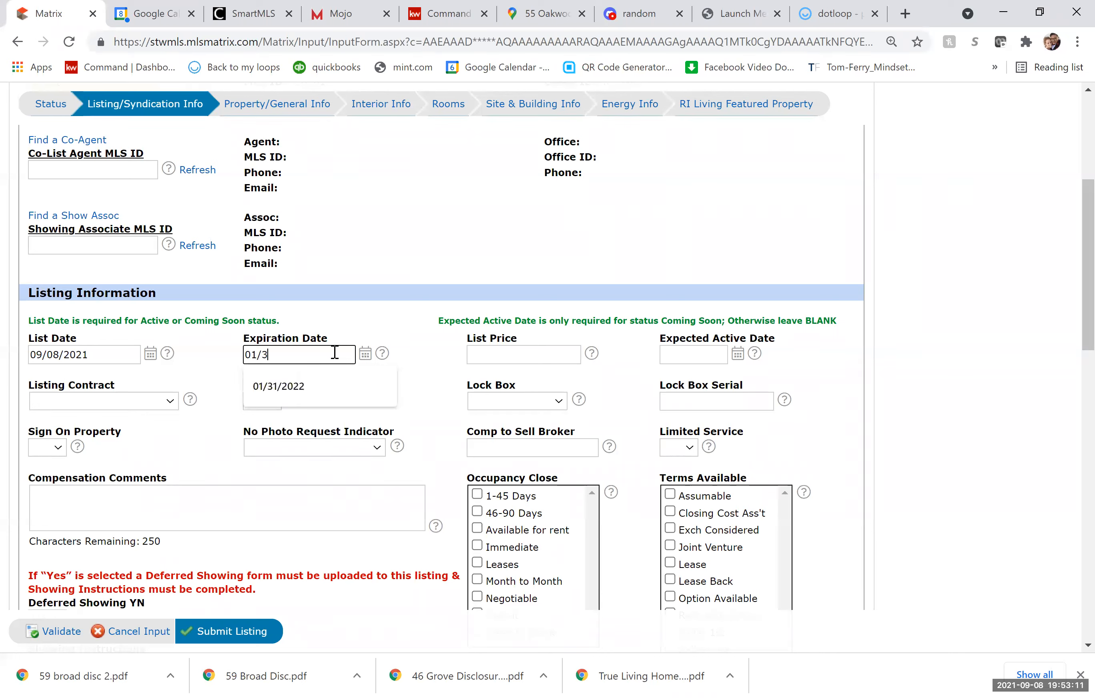
left_click(301, 386)
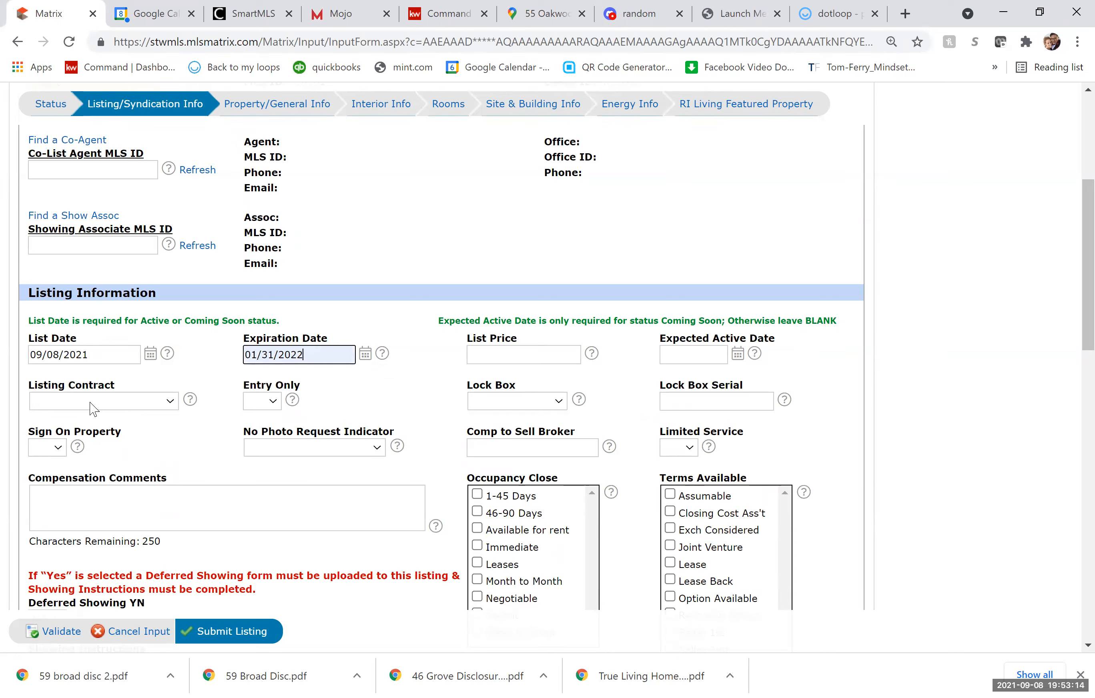
left_click(93, 409)
left_click(110, 449)
left_click(255, 402)
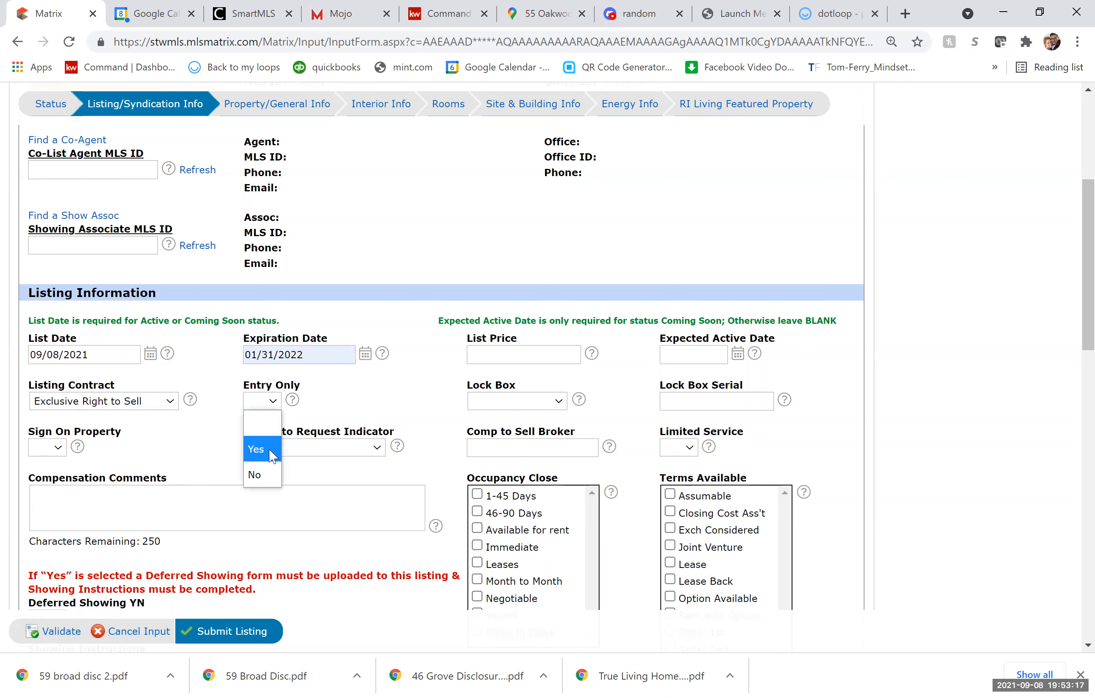
left_click(270, 474)
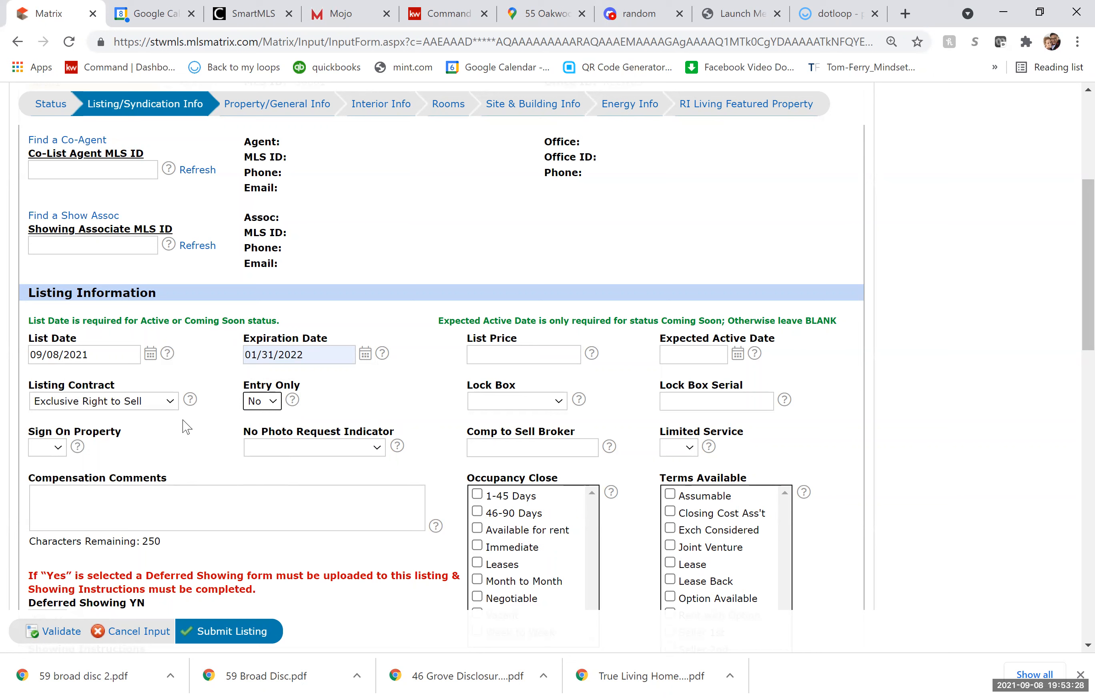
Set Sign On Property to Yes, leaving no-photo request, list price, active date and lock box blank.
left_click(52, 448)
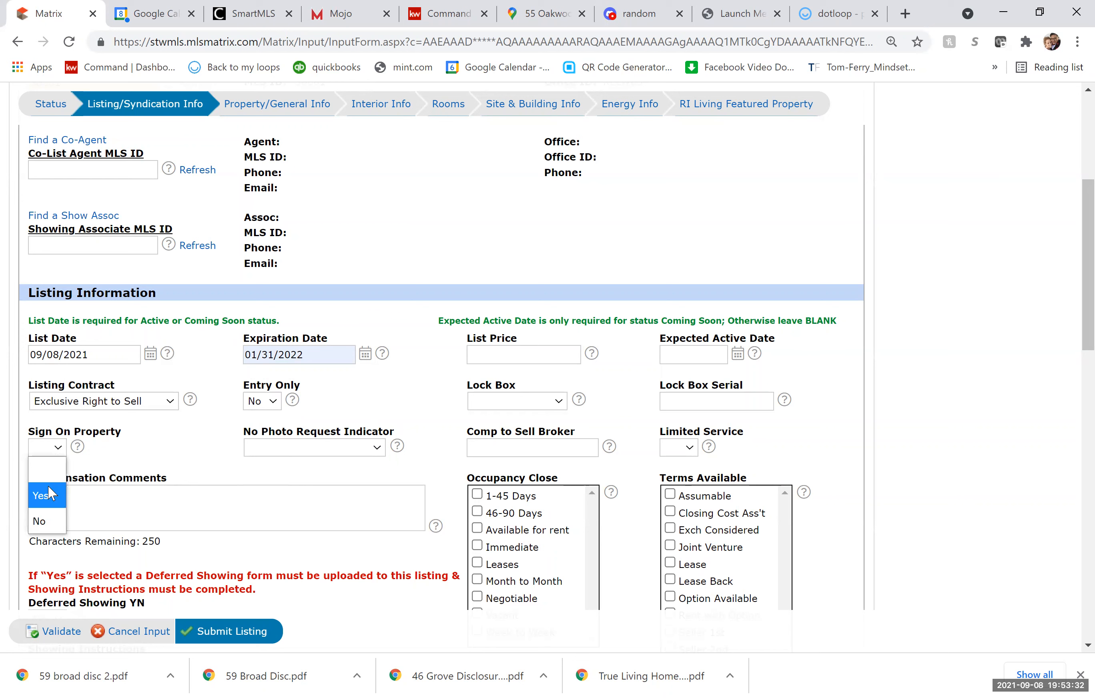
left_click(50, 495)
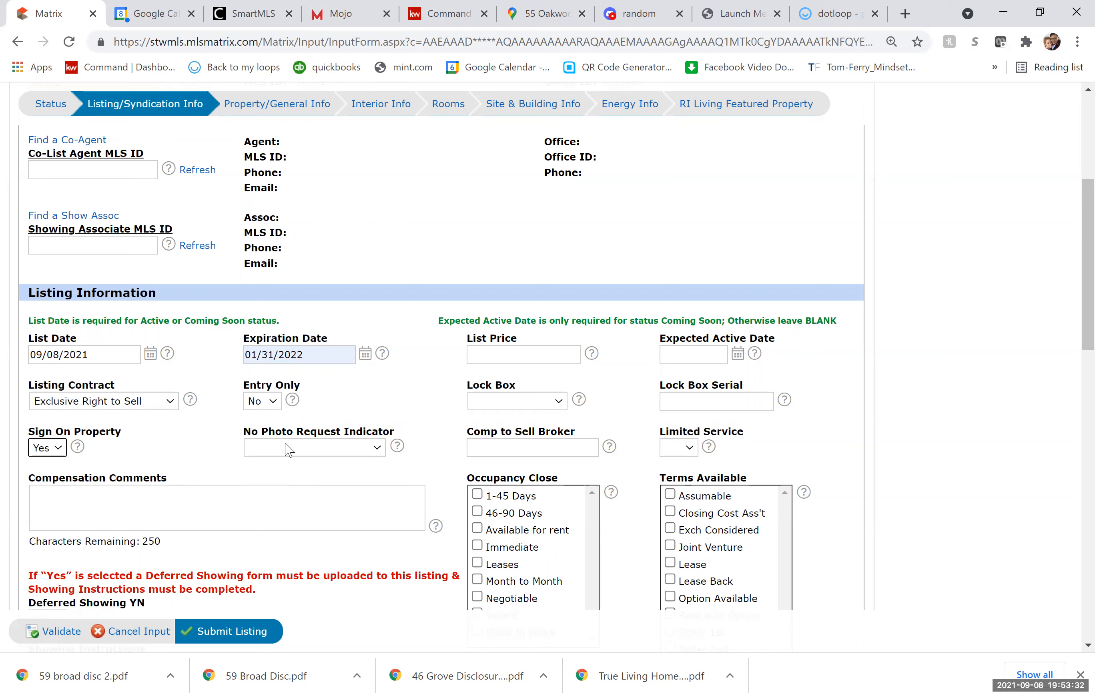
left_click(373, 450)
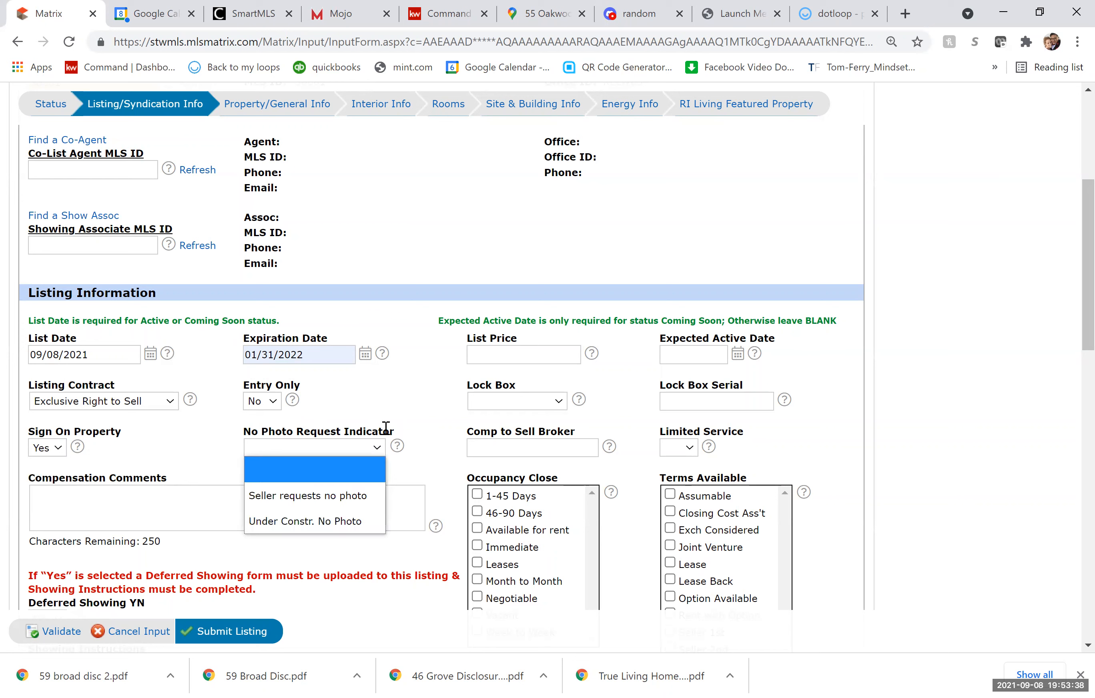
left_click(485, 351)
left_click(509, 354)
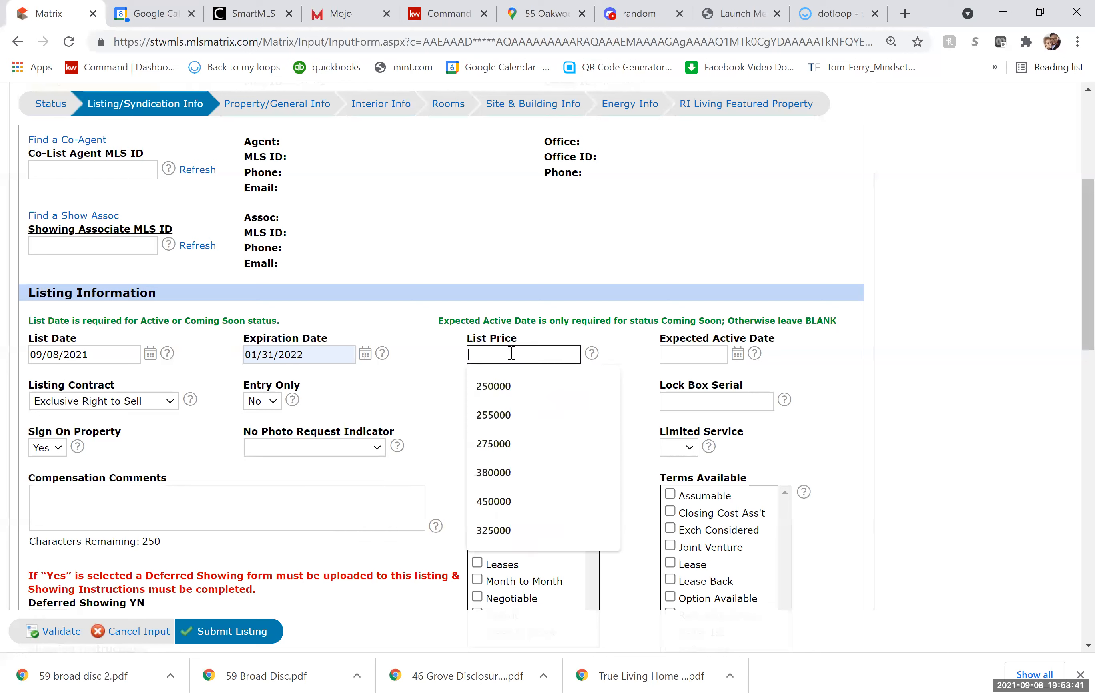
left_click(627, 346)
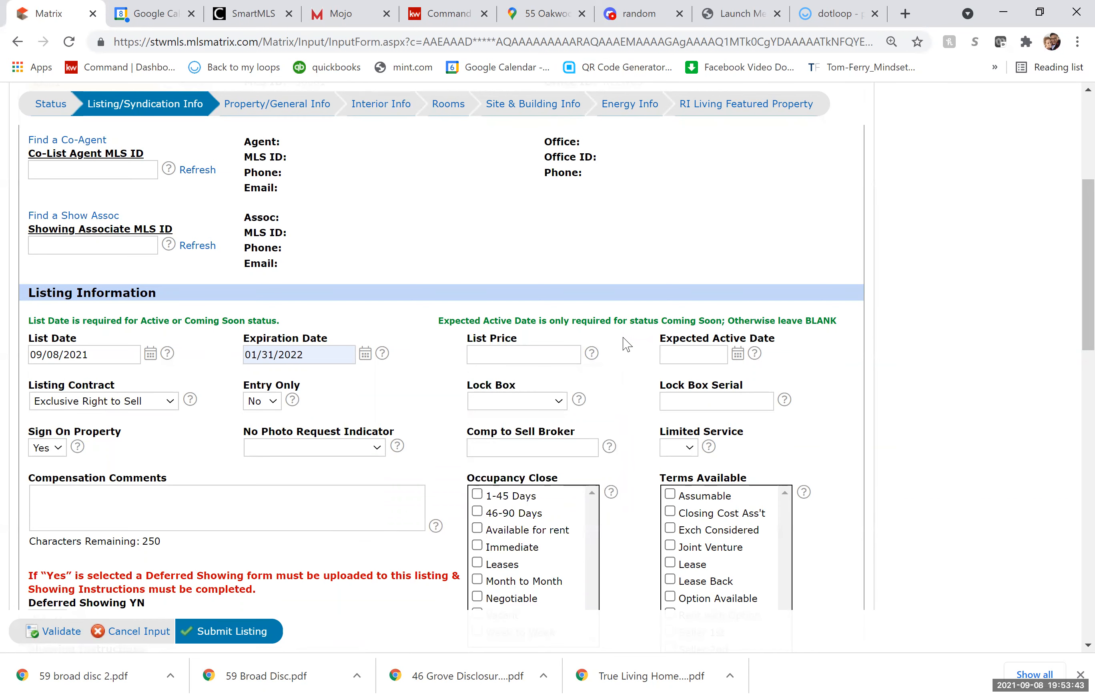
left_click(739, 355)
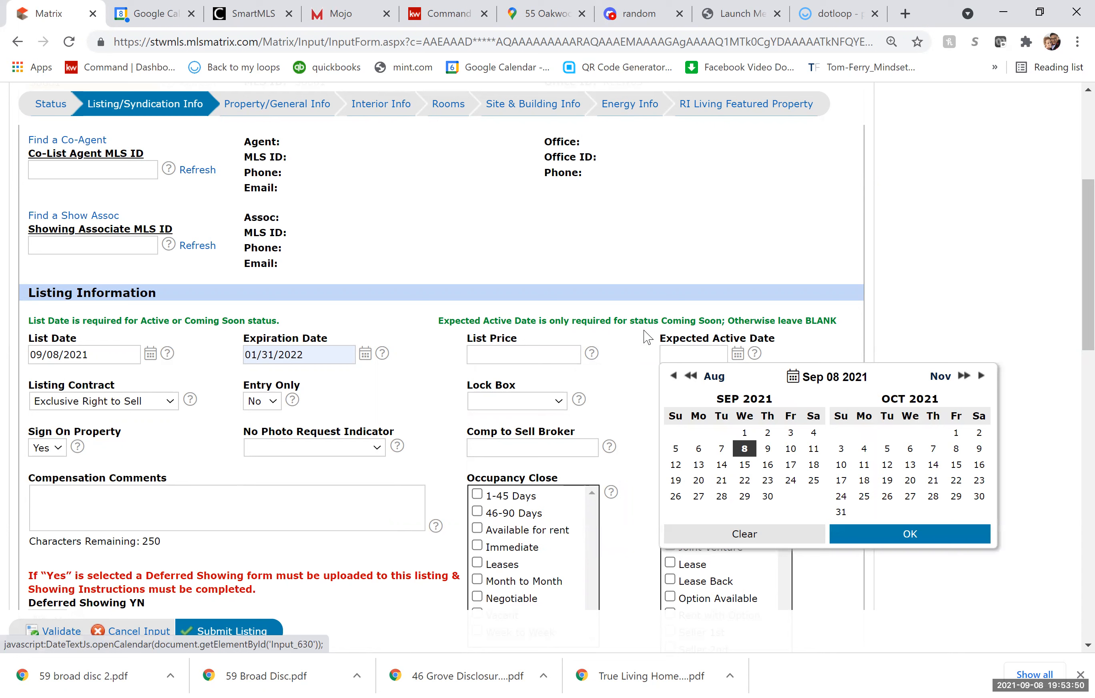
left_click(624, 394)
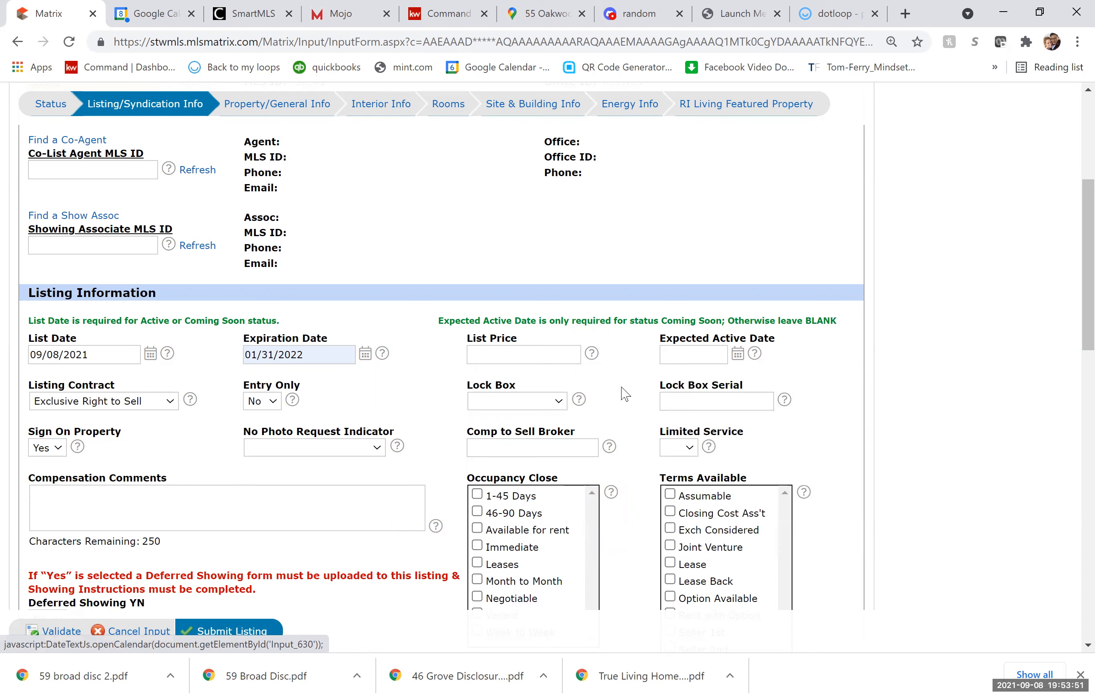
left_click(521, 404)
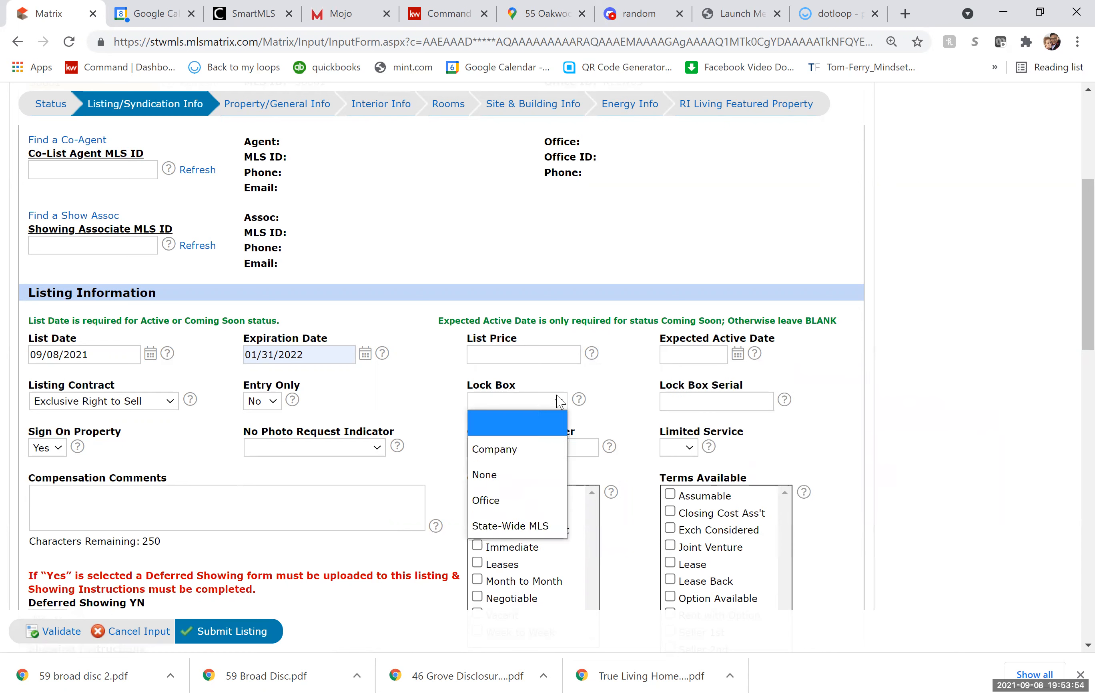
left_click(683, 389)
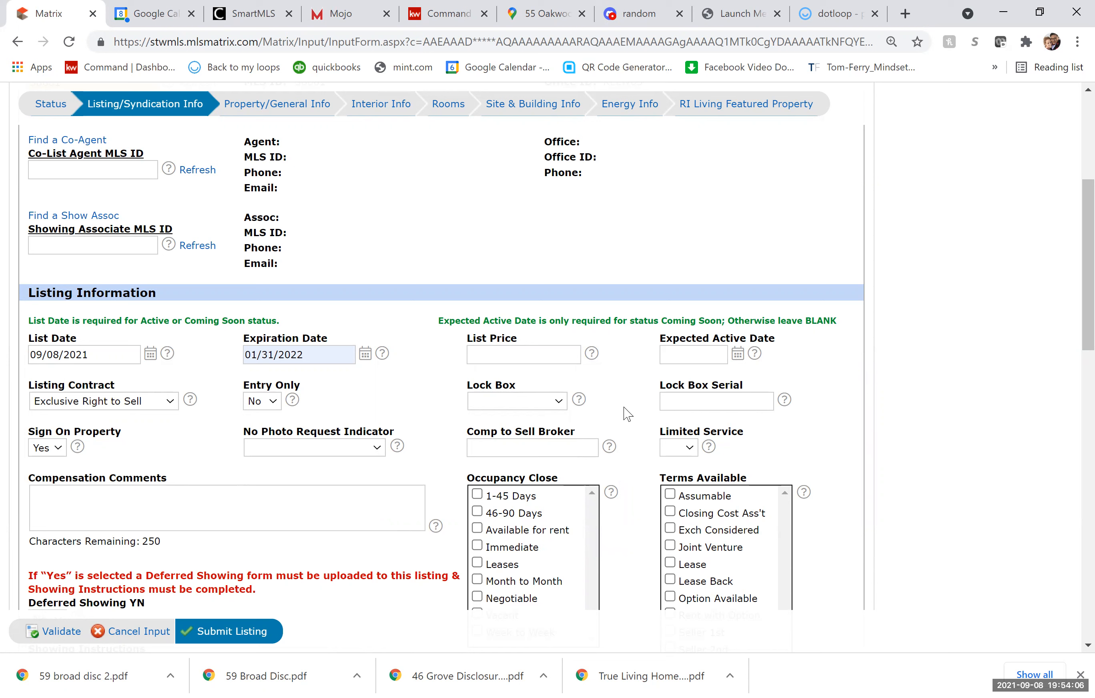
Set broker compensation to 3% Net Sale, copy it into Compensation Comments, and set Limited Service No.
left_click(553, 445)
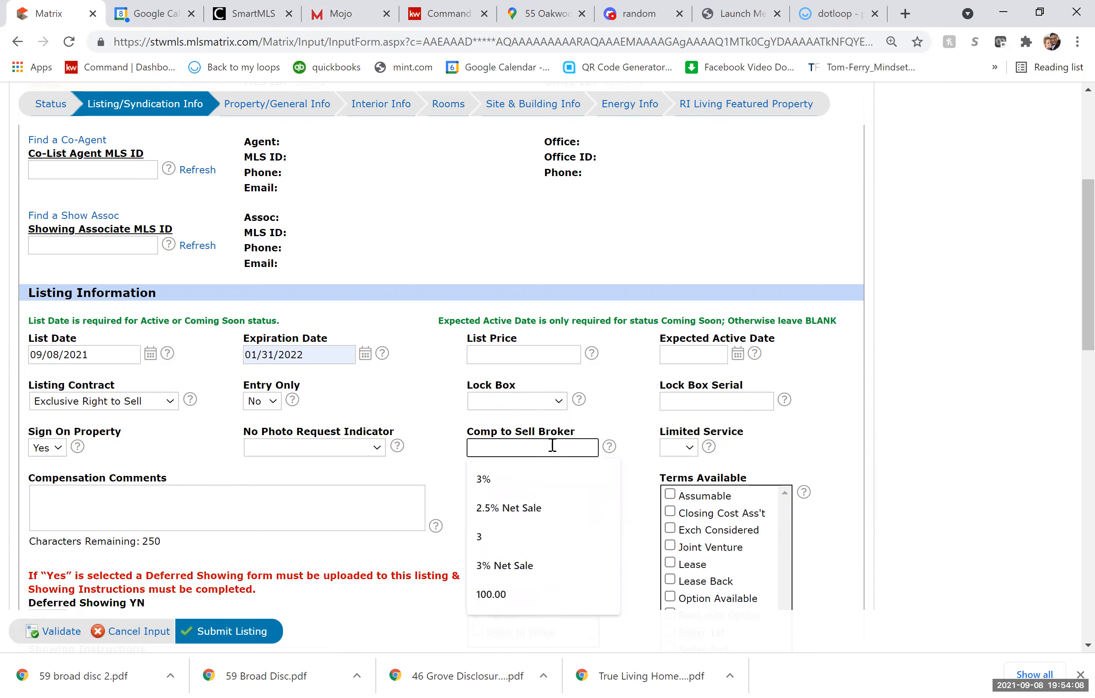
type("3")
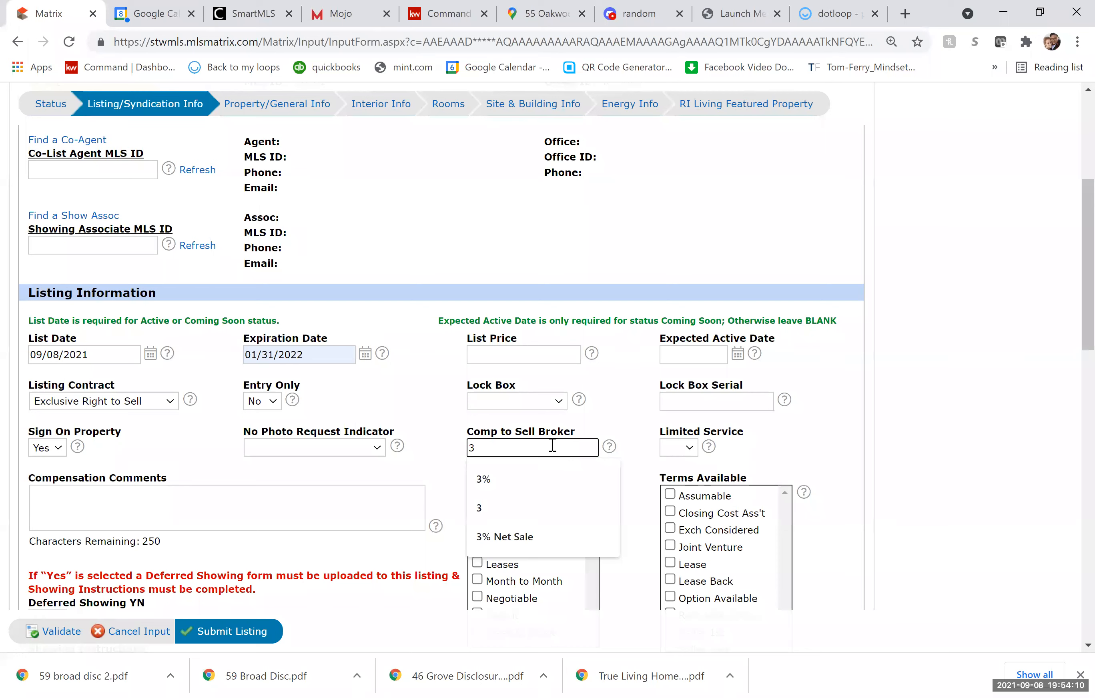
type("%")
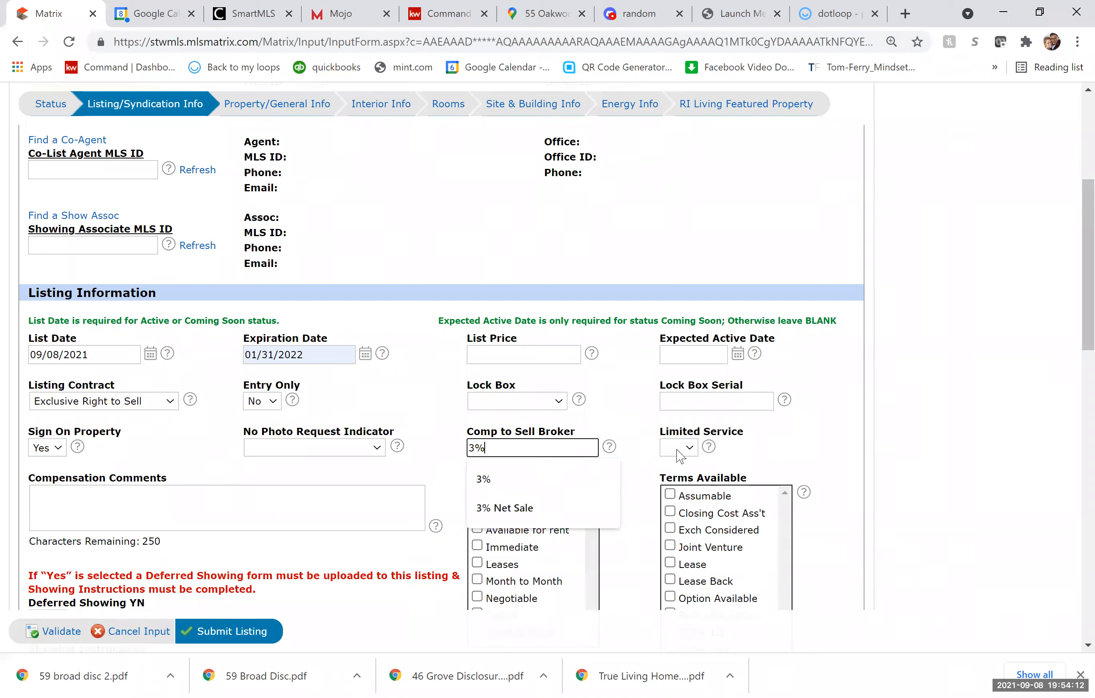
left_click(530, 509)
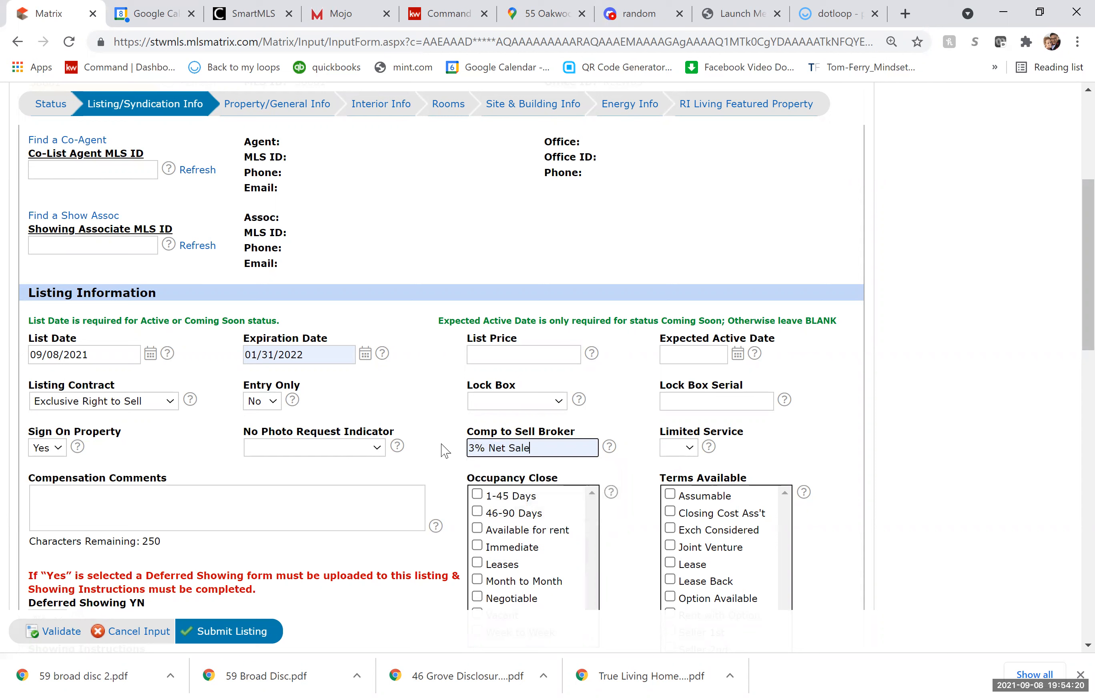
key("ctrl+a")
key("ctrl+c")
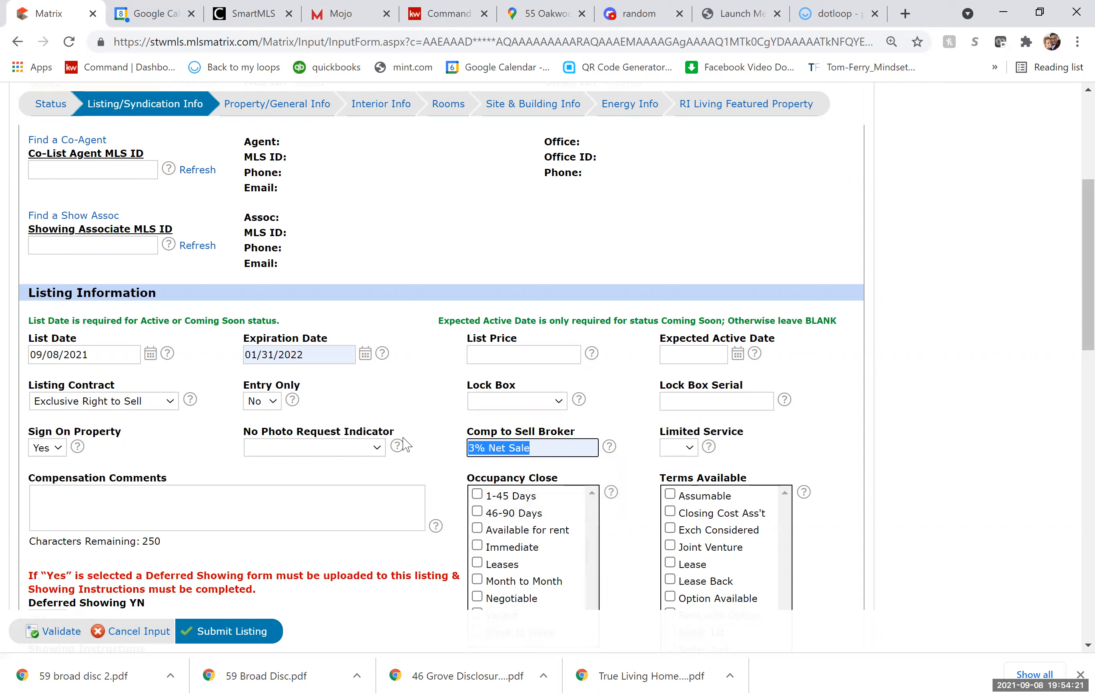
left_click(293, 506)
key("ctrl+v")
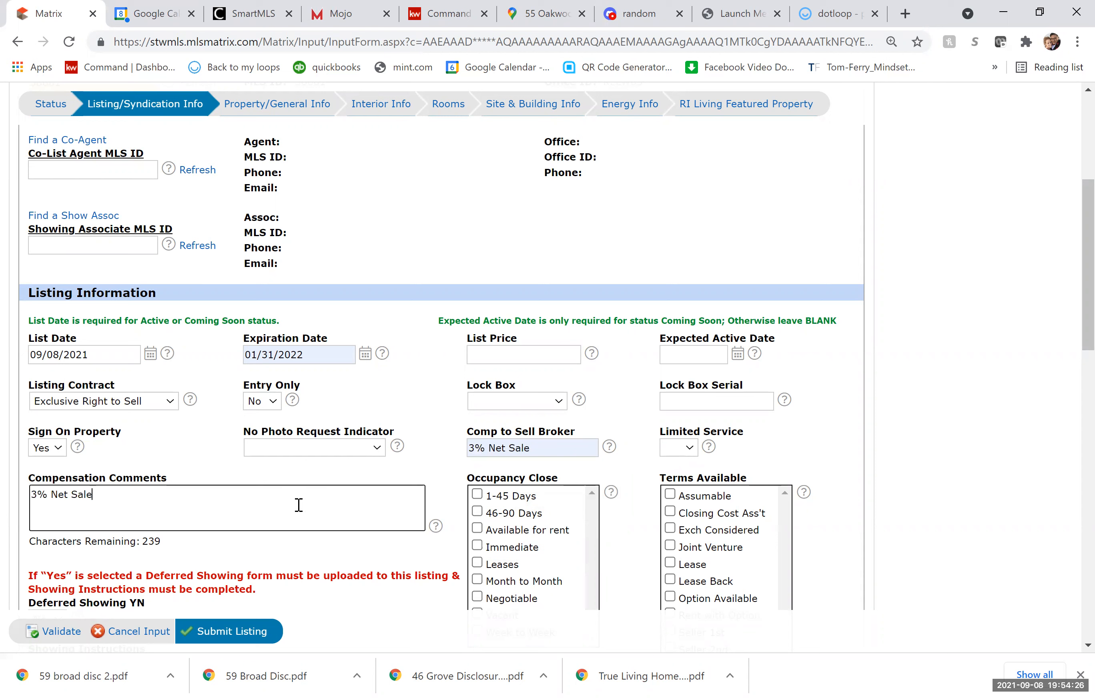
left_click(678, 451)
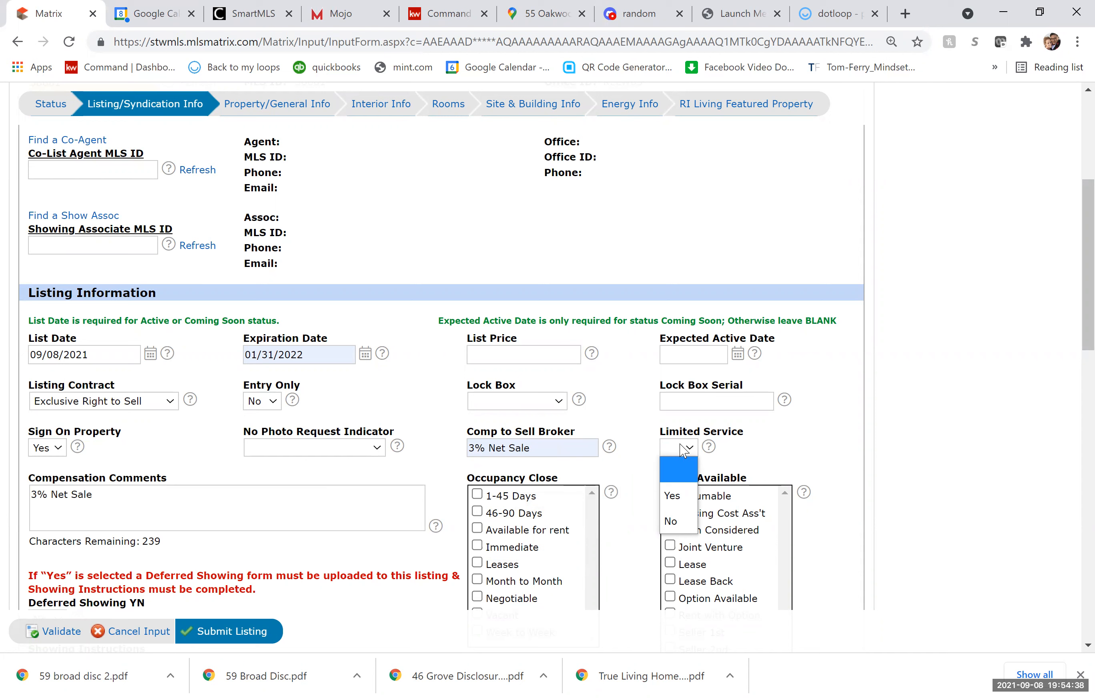
key("Return")
scroll(629, 547, "down", 3)
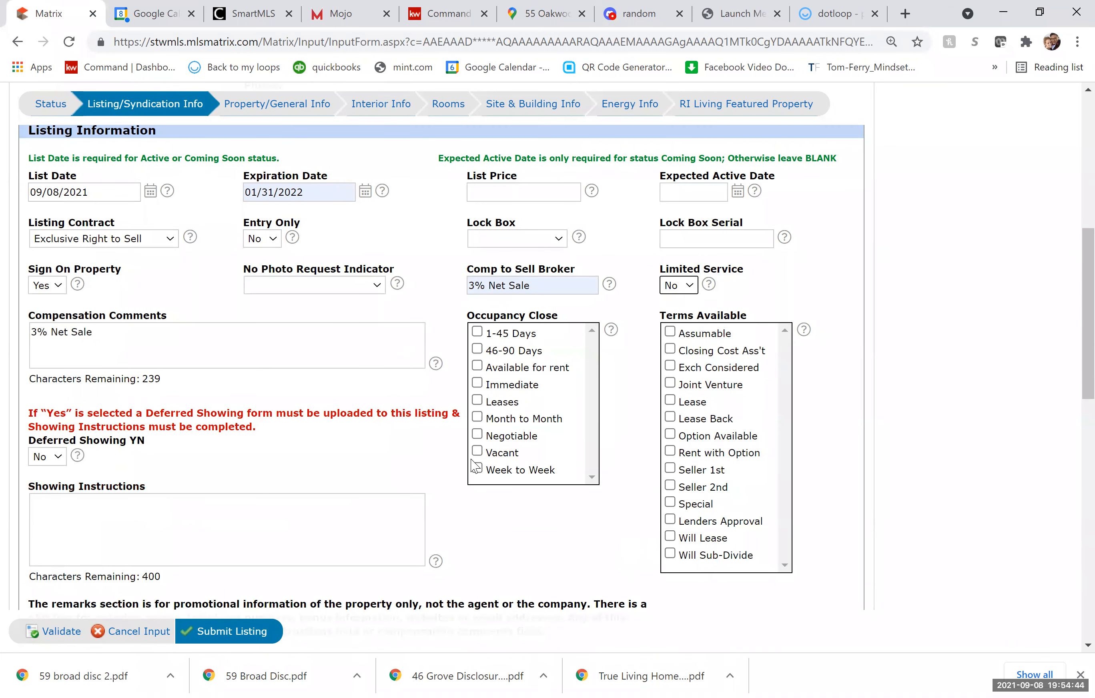
left_click(481, 435)
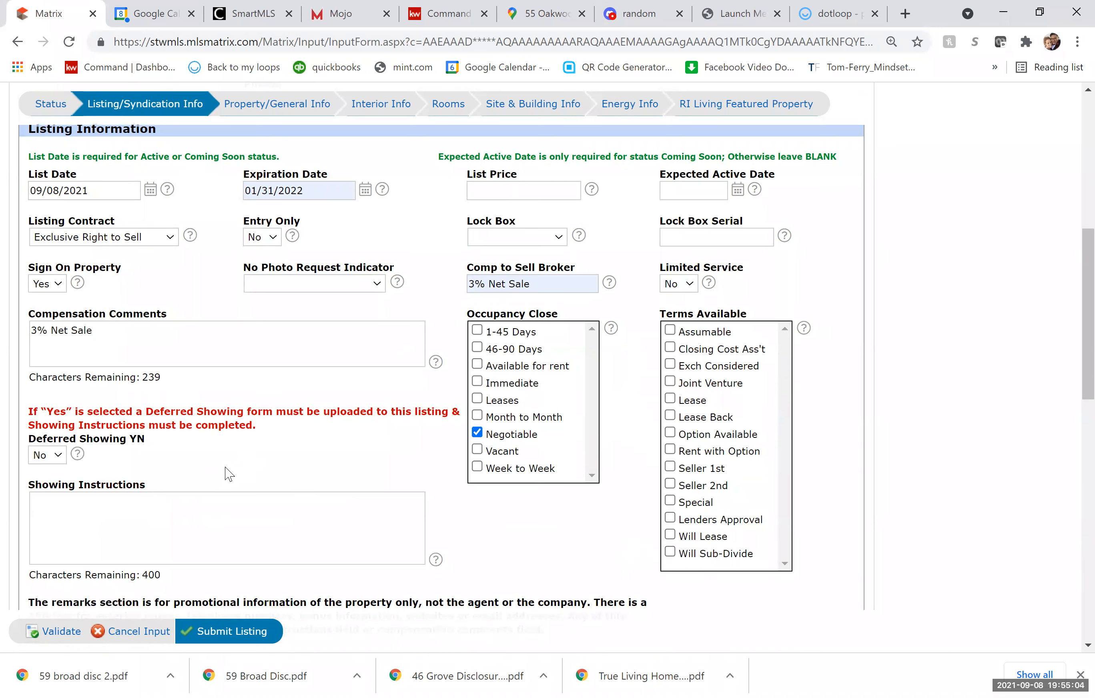
scroll(226, 472, "down", 2)
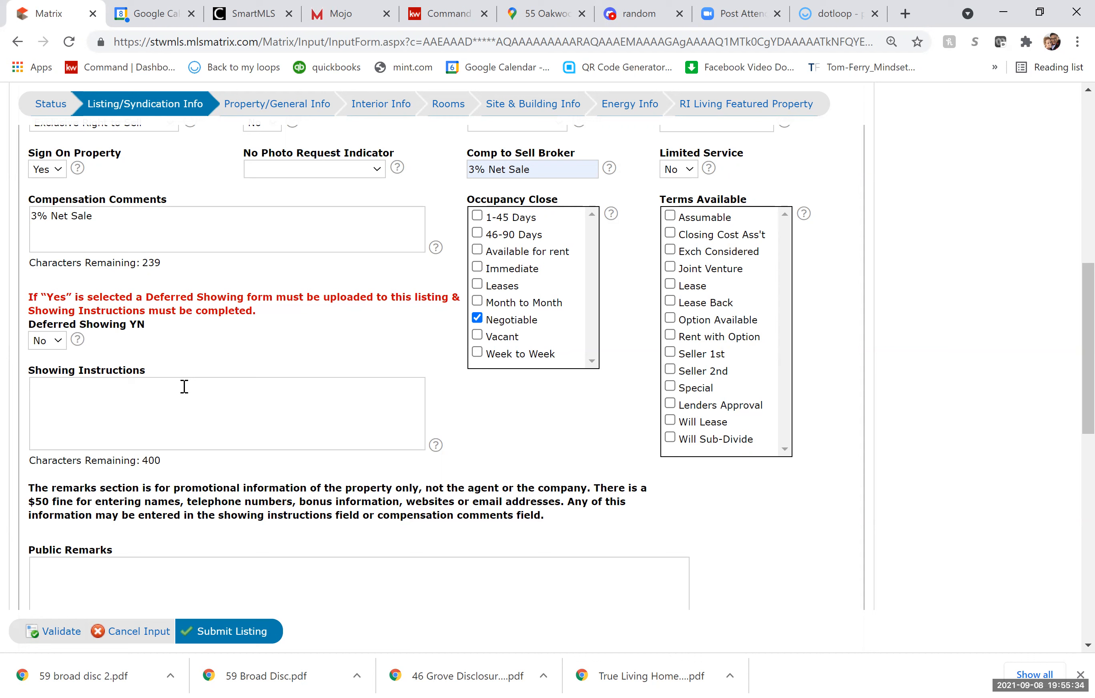
left_click(794, 31)
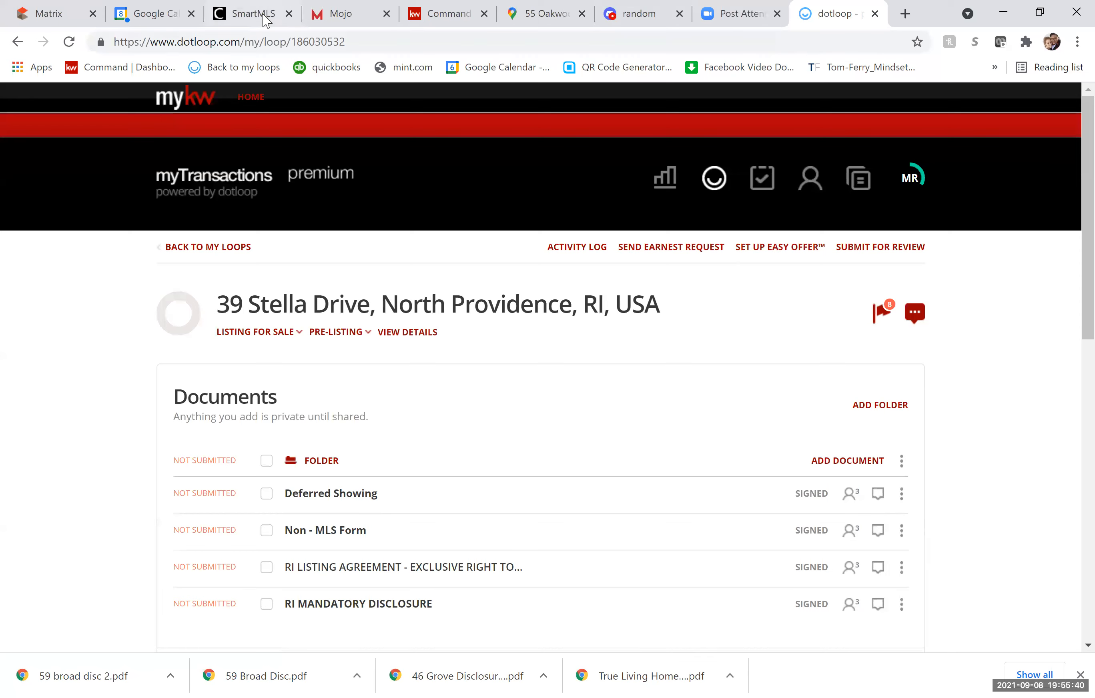
left_click(48, 14)
left_click(57, 341)
Set Deferred Showing YN to Yes; Showing Instructions: 'First Showings at Open House Sat 9/11 from 11-2. No appointment necessary.'.
left_click(48, 386)
type("First Showings at Oe")
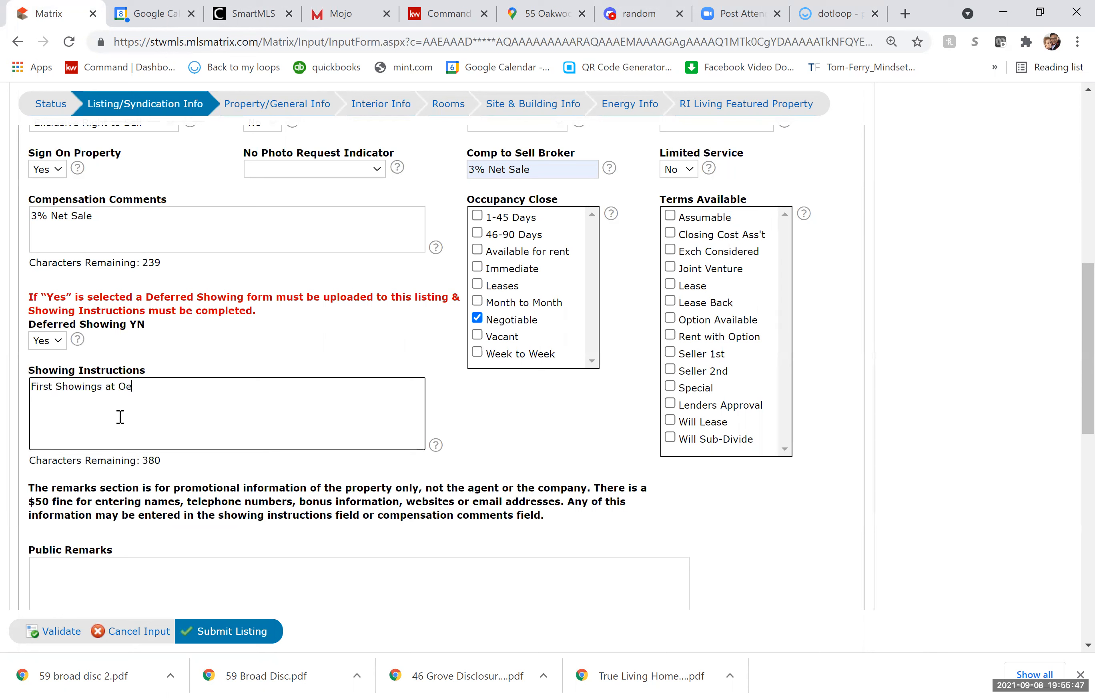
key("BackSpace")
type("pen House Sat 9/11 from 11-2")
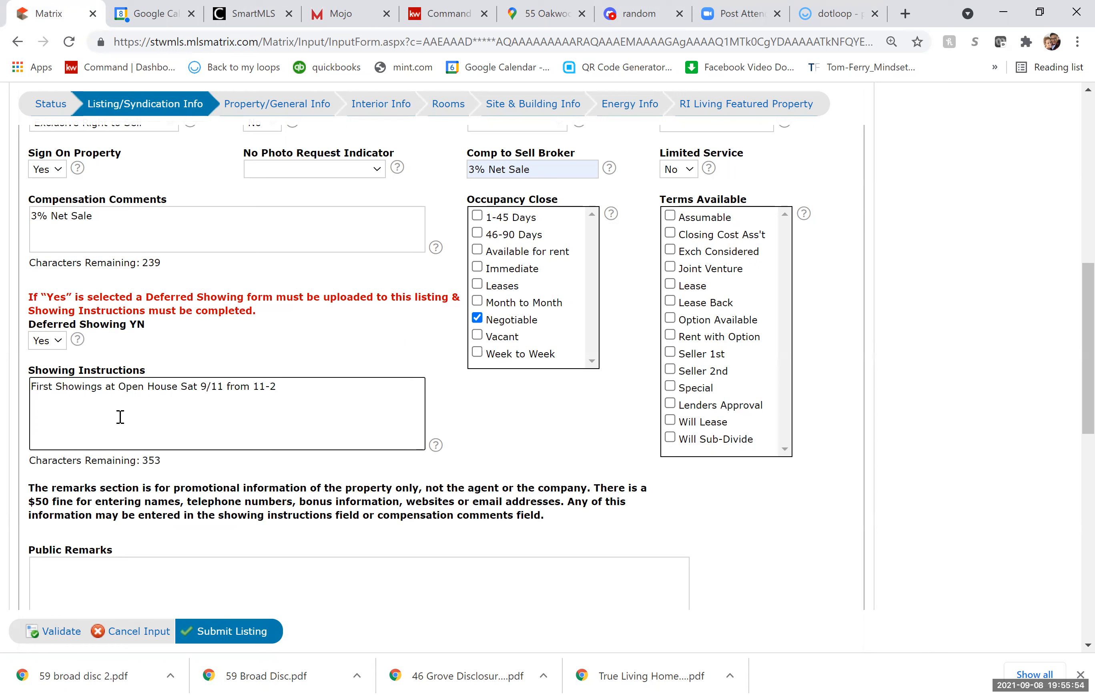
type(". Con")
key("BackSpace")
key("BackSpace")
key("BackSpace")
type("No appointment necessary.")
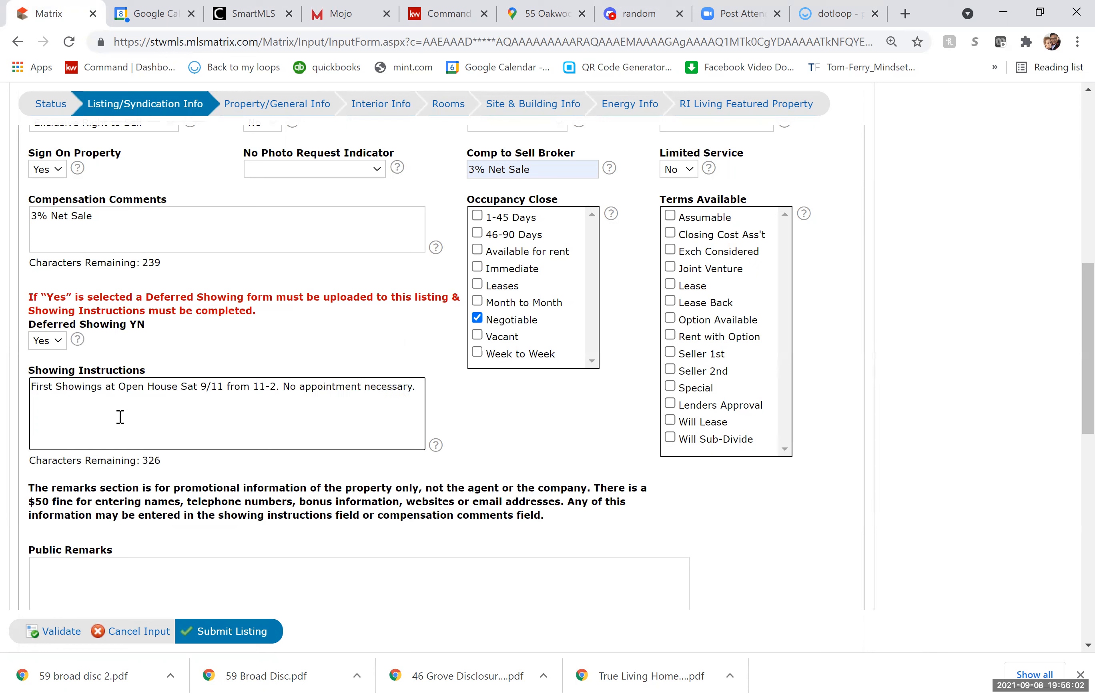
key("BackSpace")
scroll(312, 500, "down", 2)
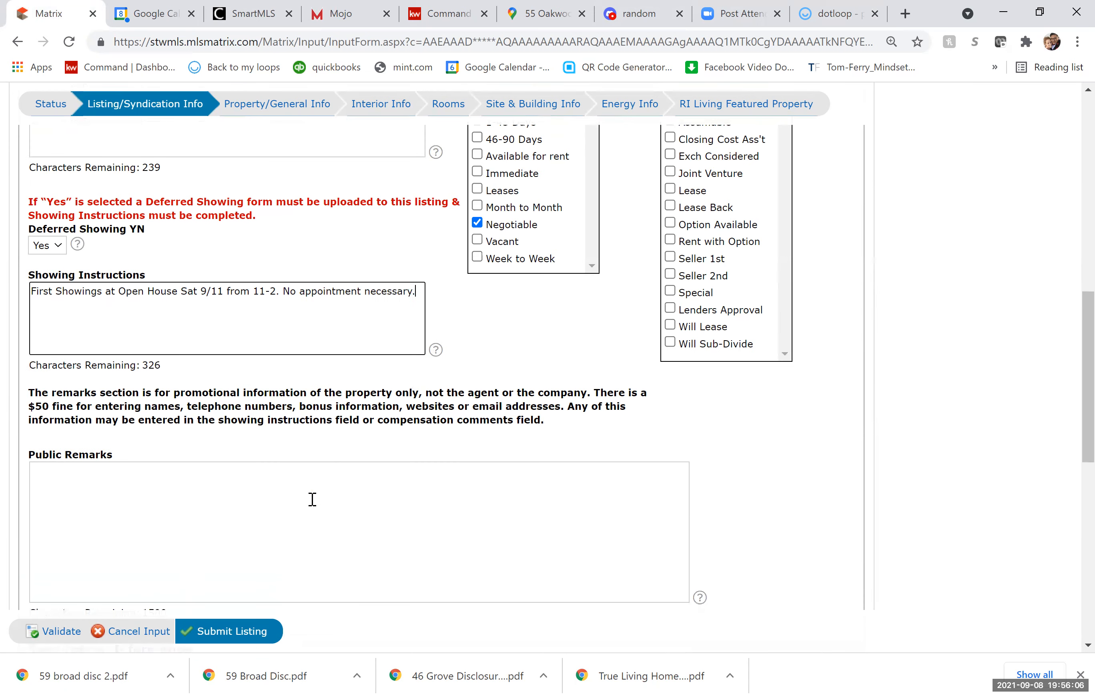
scroll(312, 499, "down", 2)
left_click(271, 407)
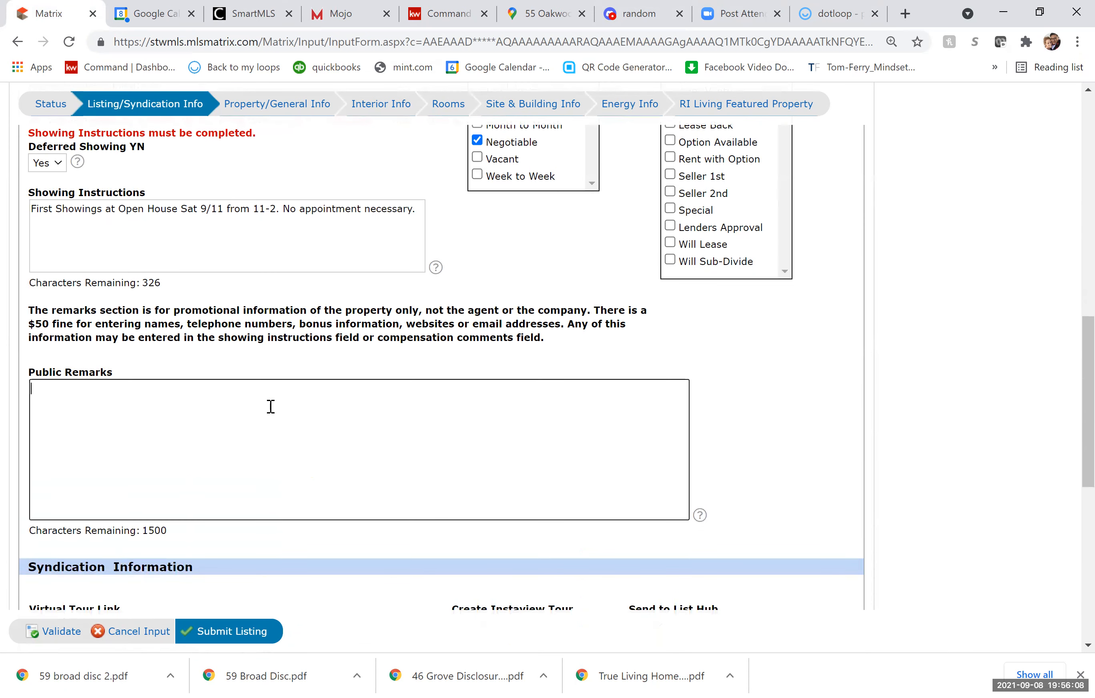
scroll(271, 407, "down", 5)
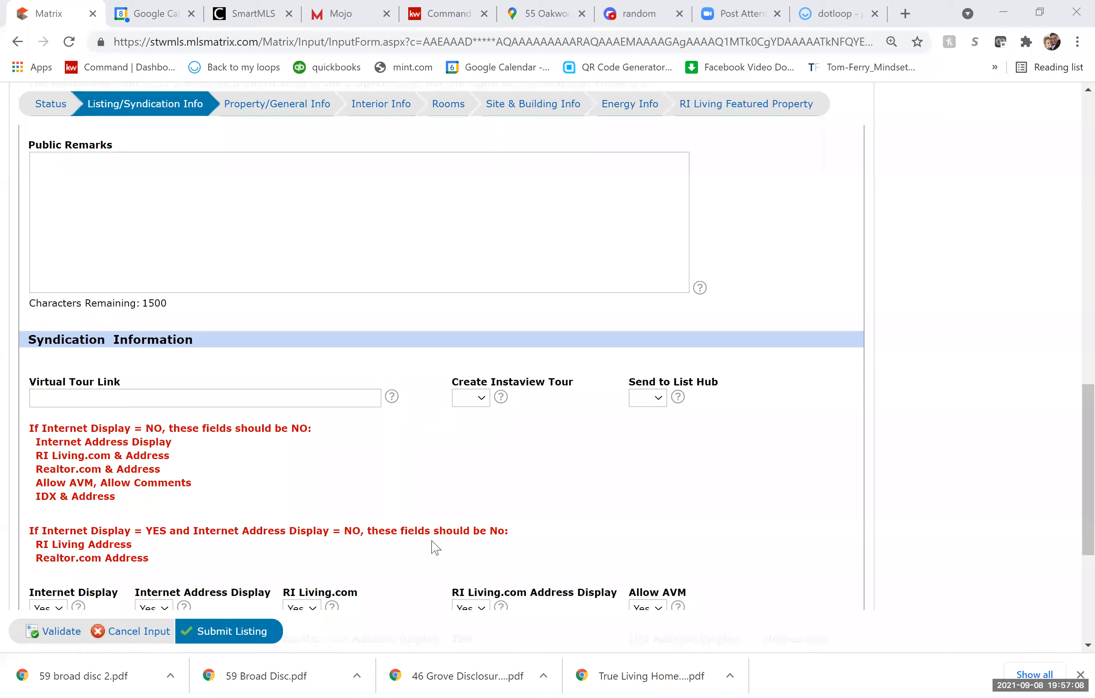
Under Syndication Information, choose Yes for Create Instaview Tour and for Send to List Hub.
scroll(433, 545, "down", 3)
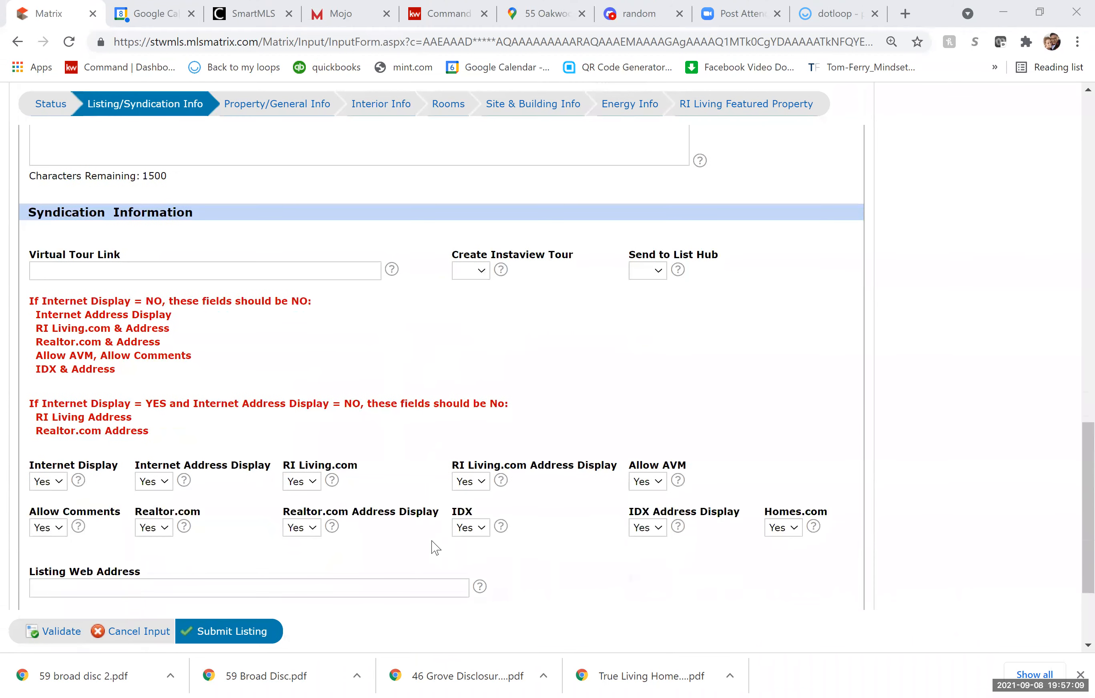
left_click(480, 270)
left_click(478, 322)
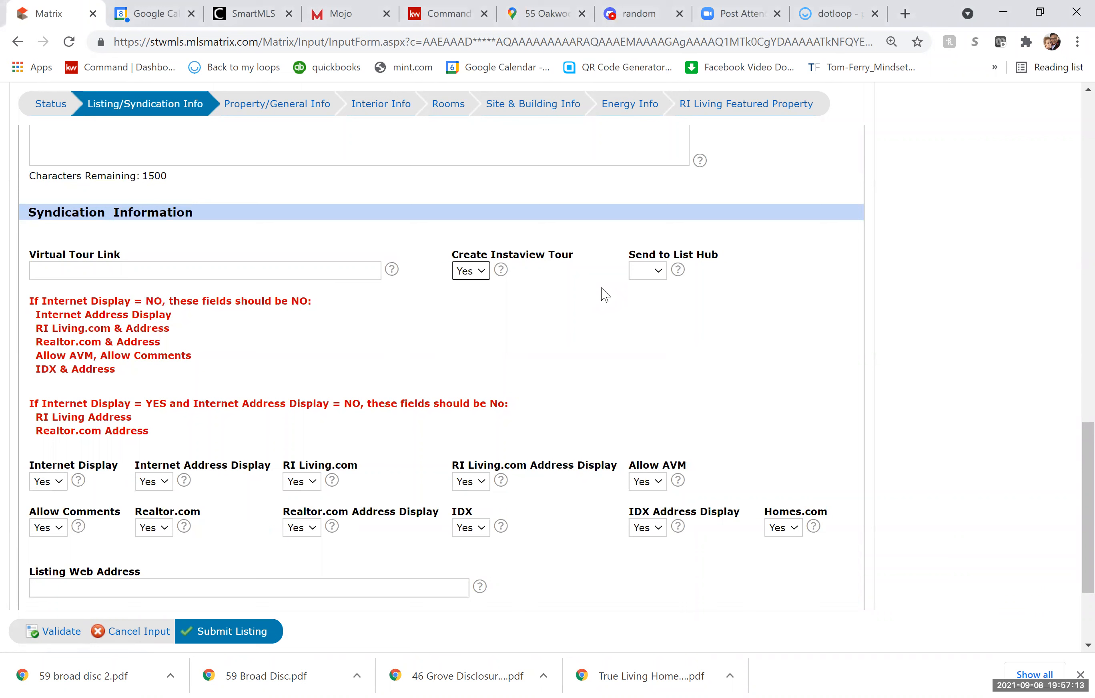
left_click(645, 275)
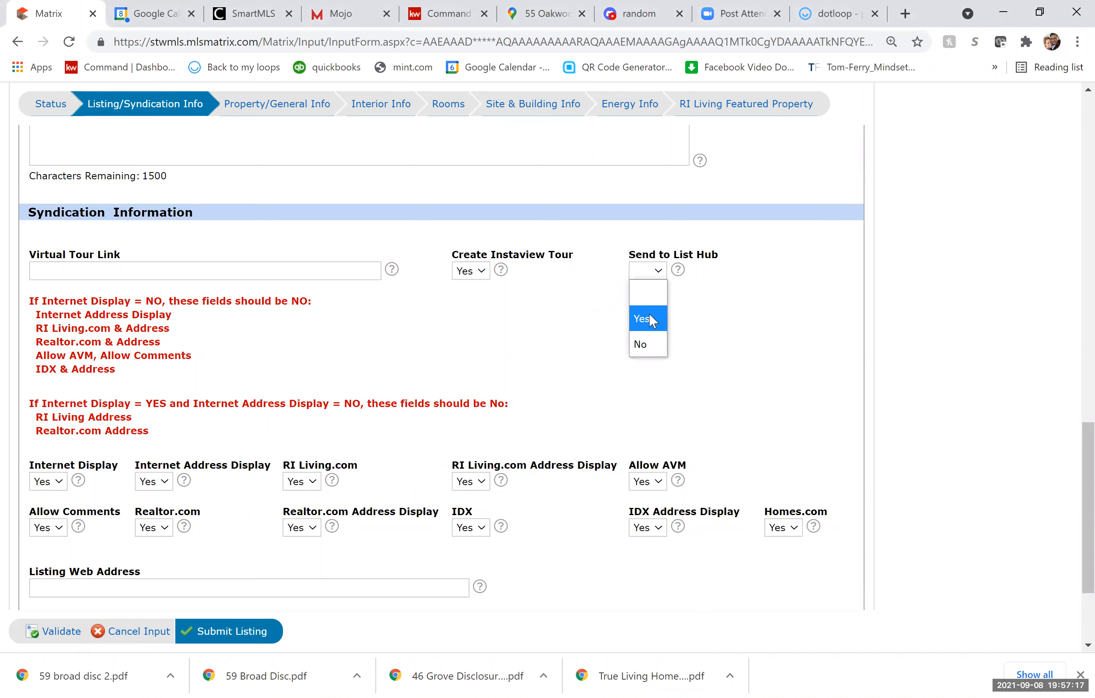
left_click(649, 312)
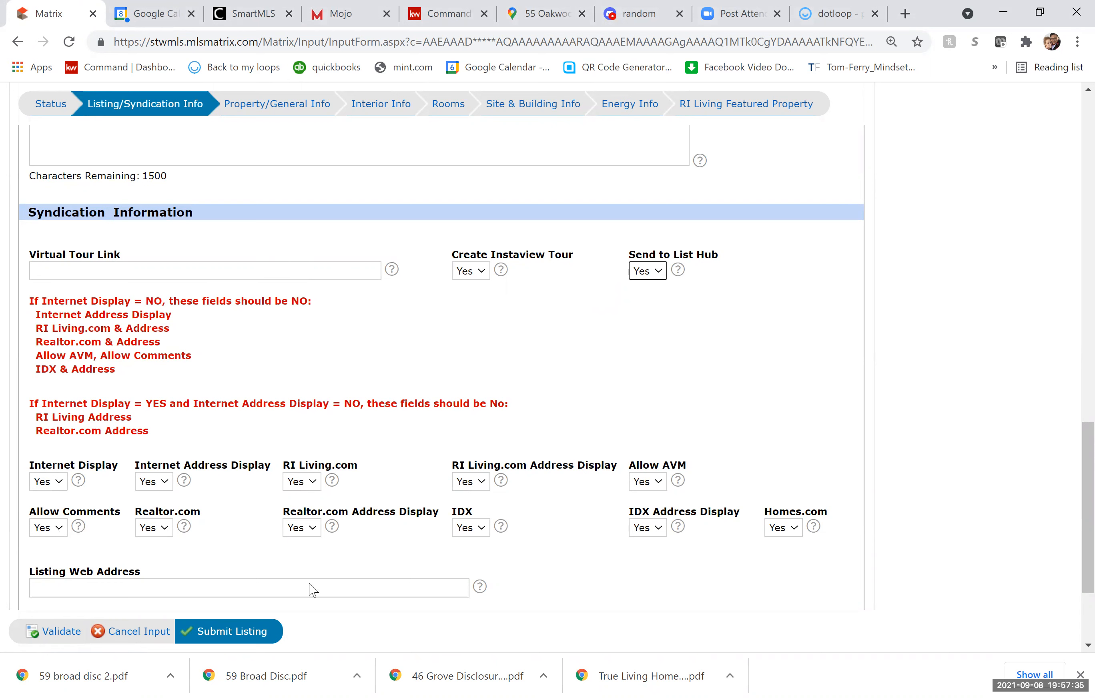
scroll(246, 500, "down", 2)
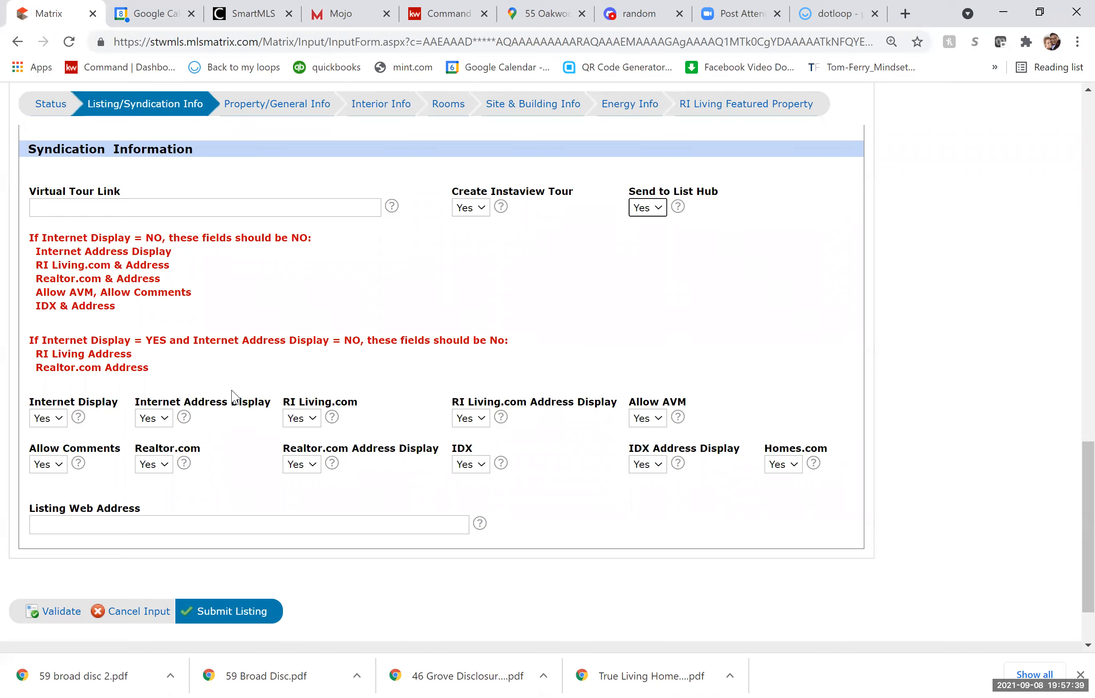
scroll(234, 396, "up", 20)
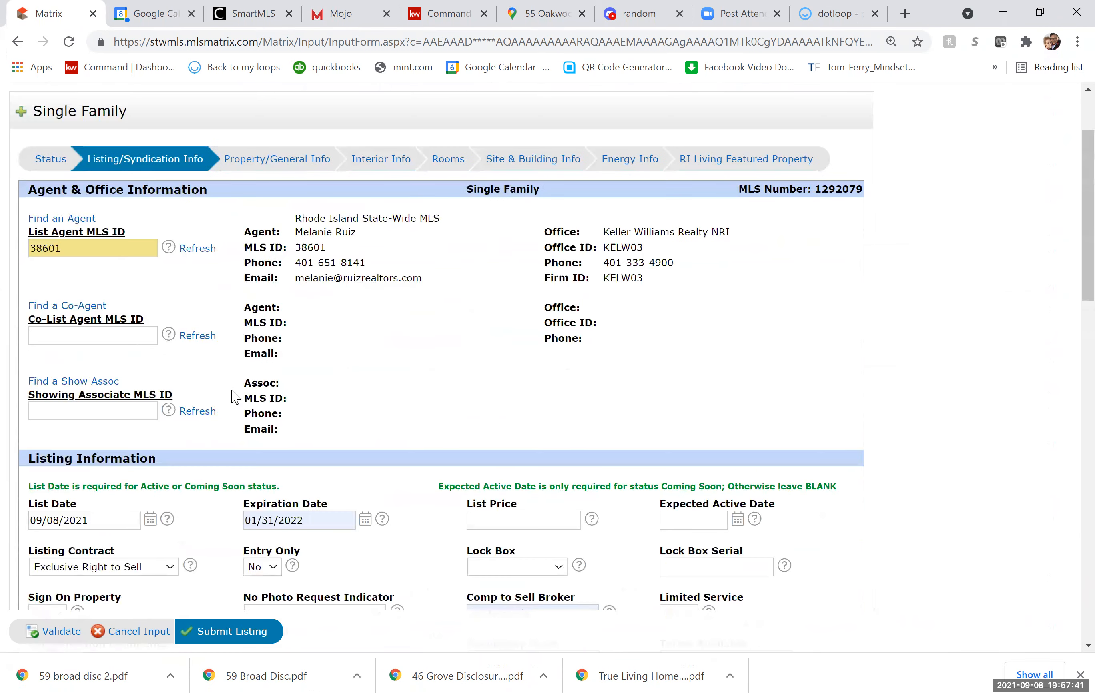
Scroll to the top of the form and switch to the Property/General Info section.
scroll(233, 396, "up", 2)
left_click(296, 240)
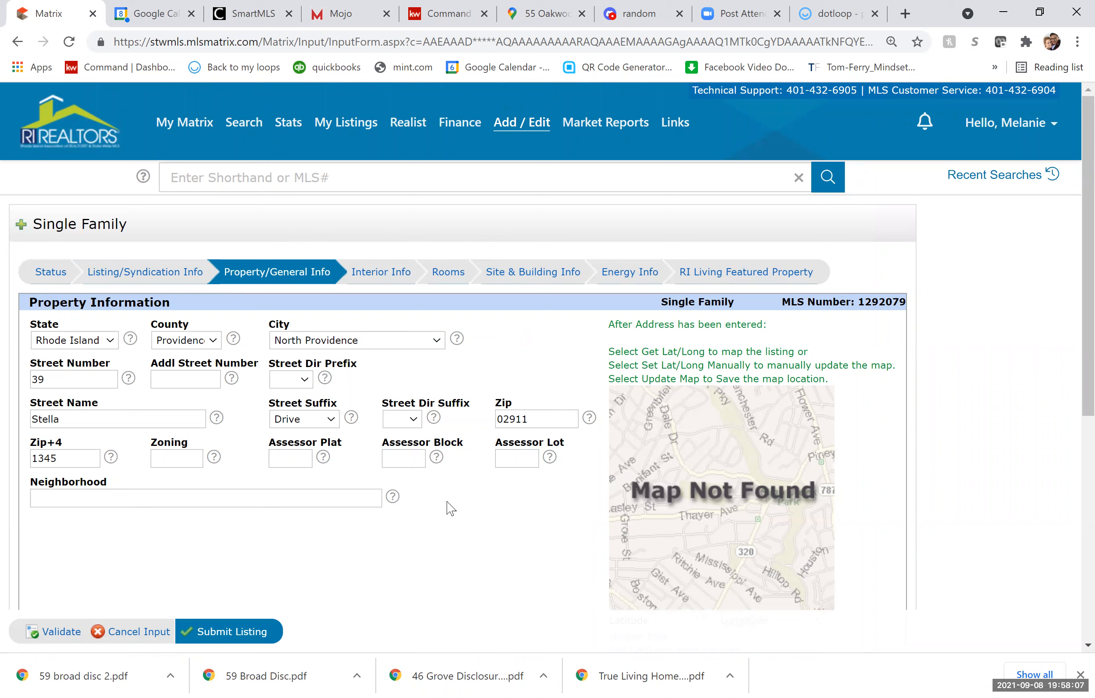
Enter 25A as the Assessor Plat and 409 as the Assessor Lot.
left_click(292, 458)
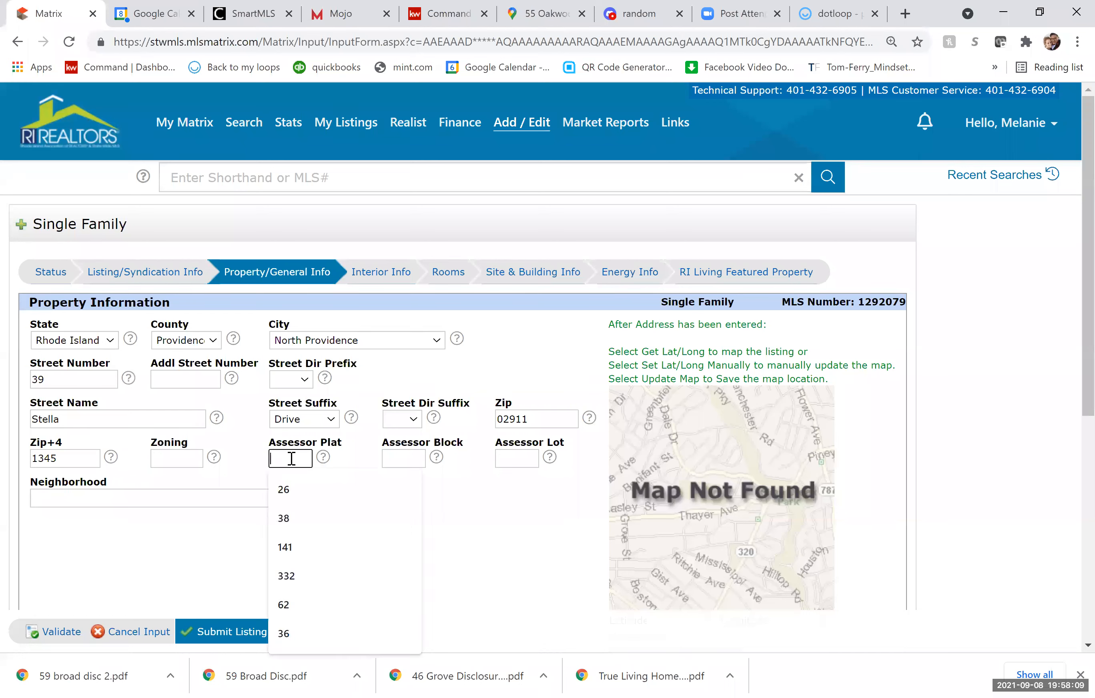
type("25A")
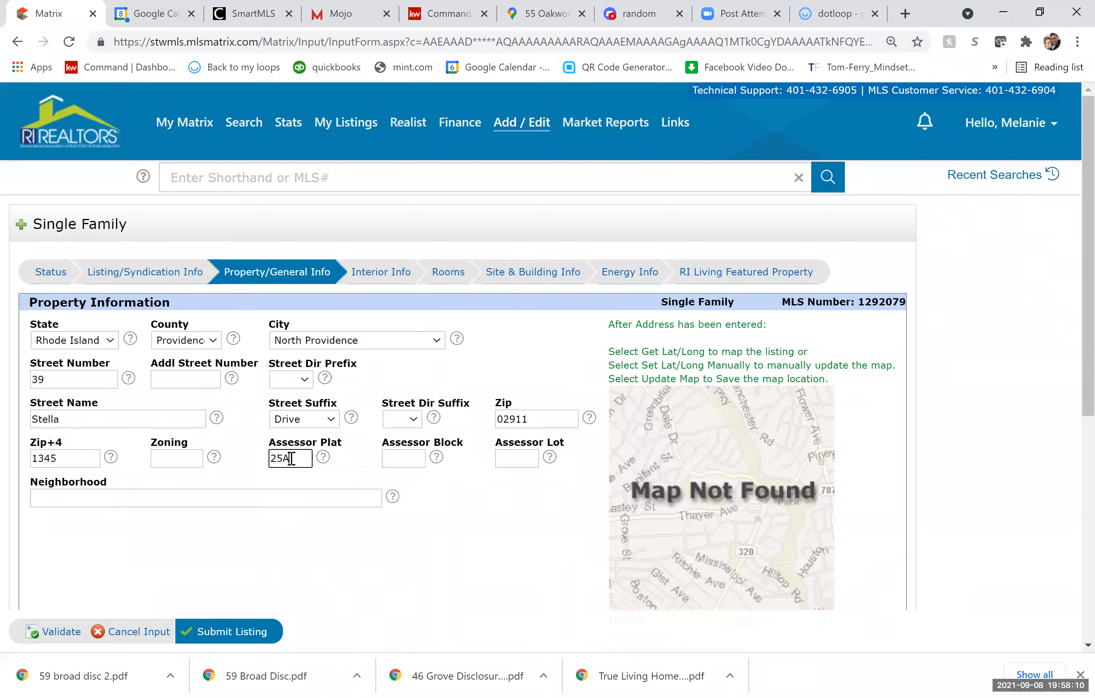
left_click(524, 455)
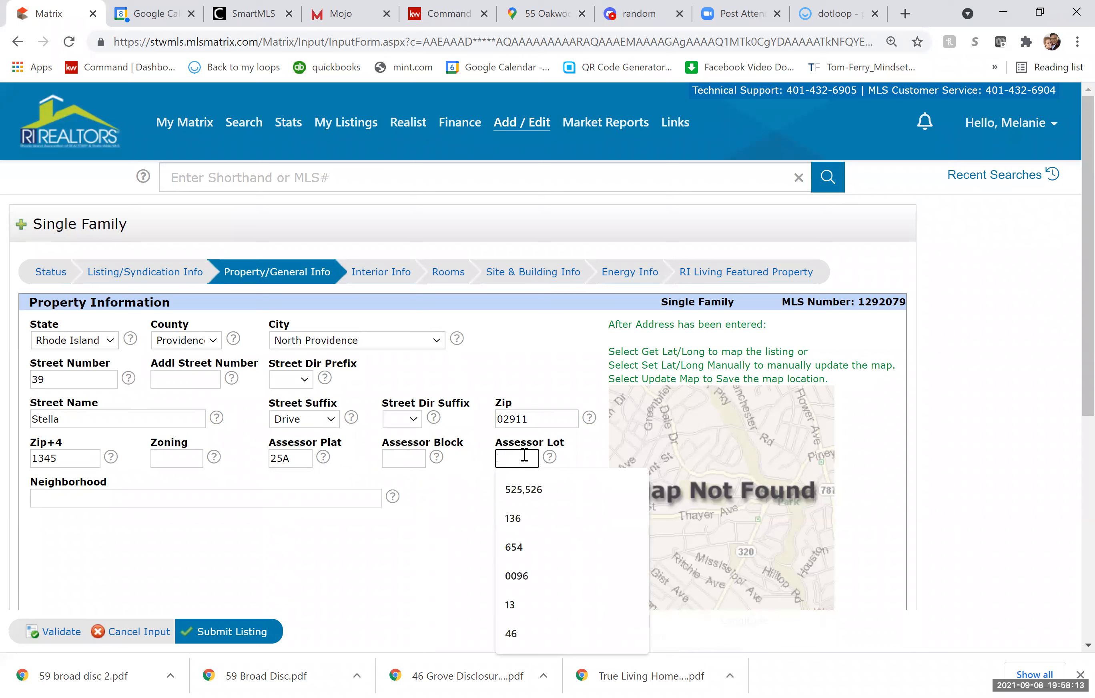
type("409")
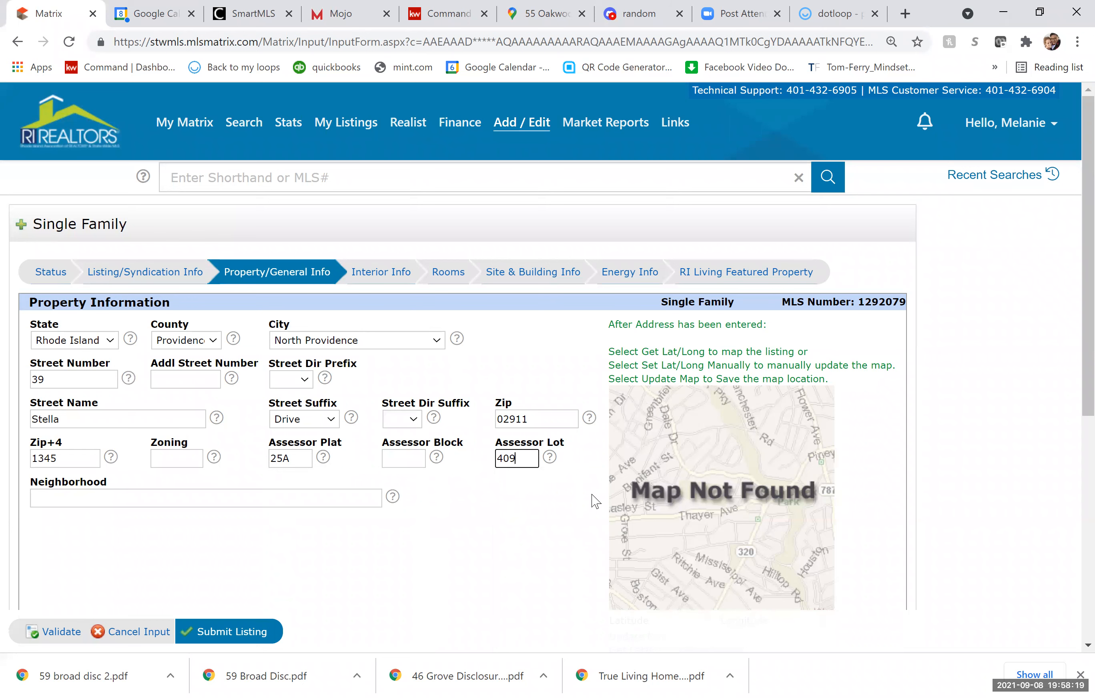
scroll(450, 499, "down", 2)
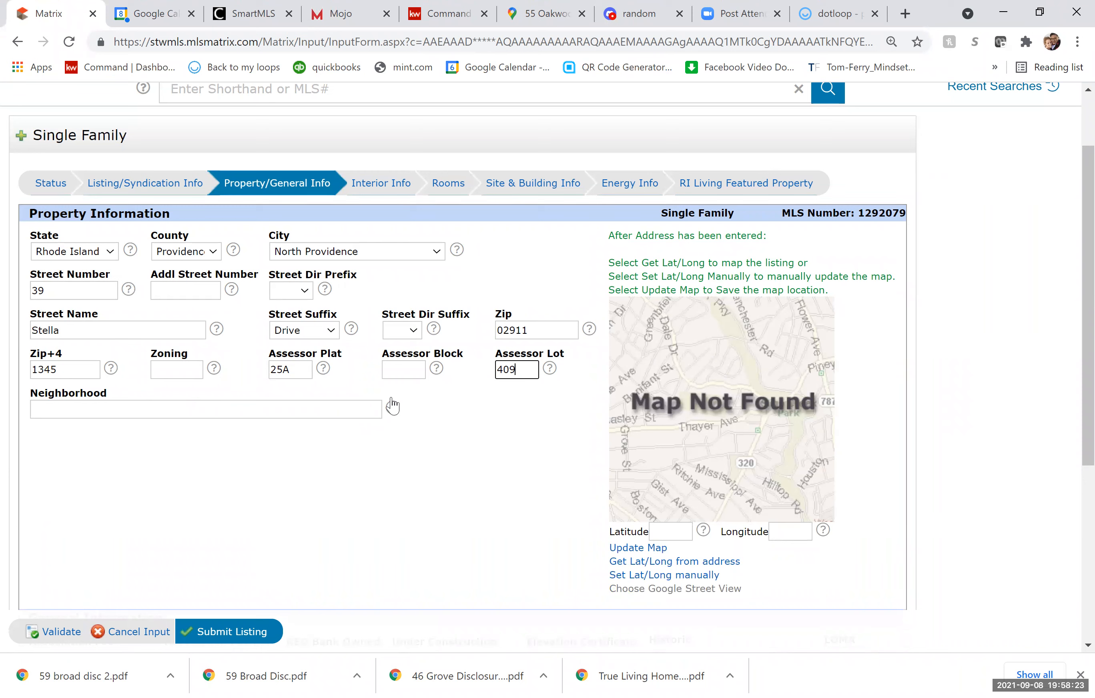
Fill latitude 41.8638 and longitude -71.479 from the address, and set REO Bank Owned to No.
left_click(678, 567)
scroll(698, 550, "down", 4)
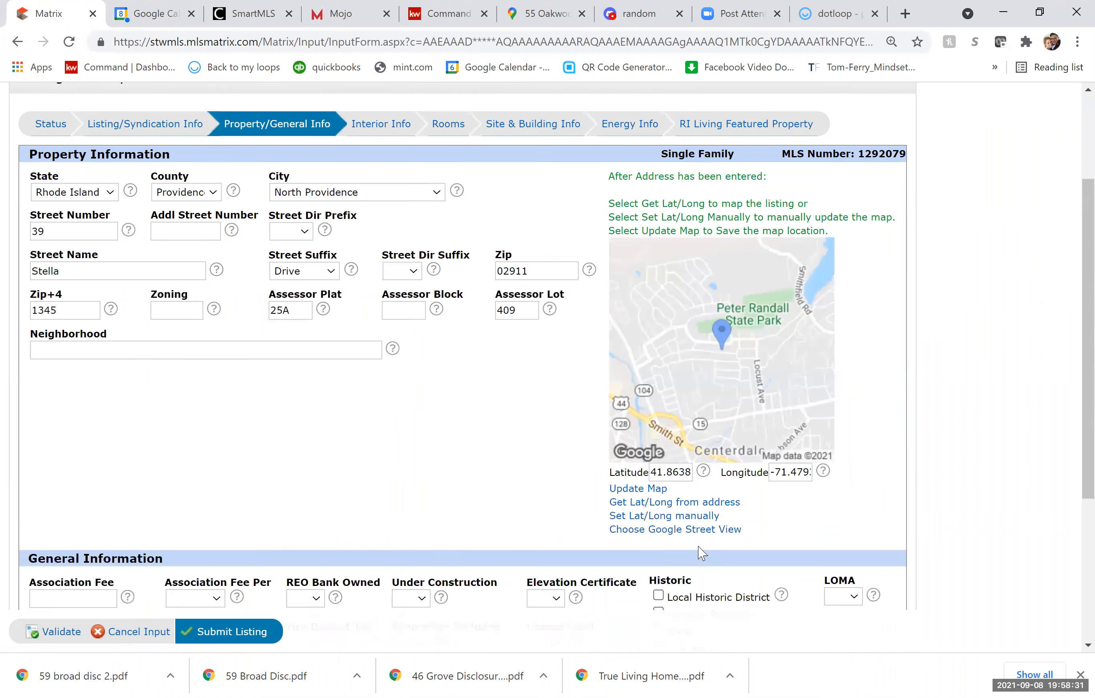
scroll(726, 415, "down", 3)
left_click(316, 362)
left_click(300, 395)
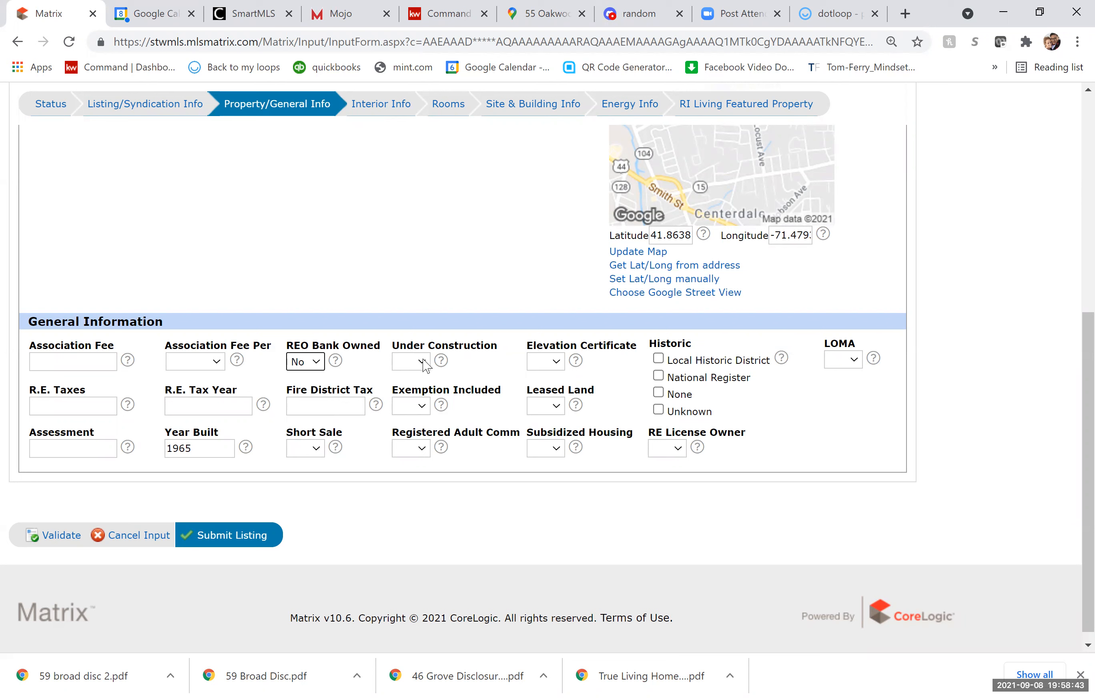